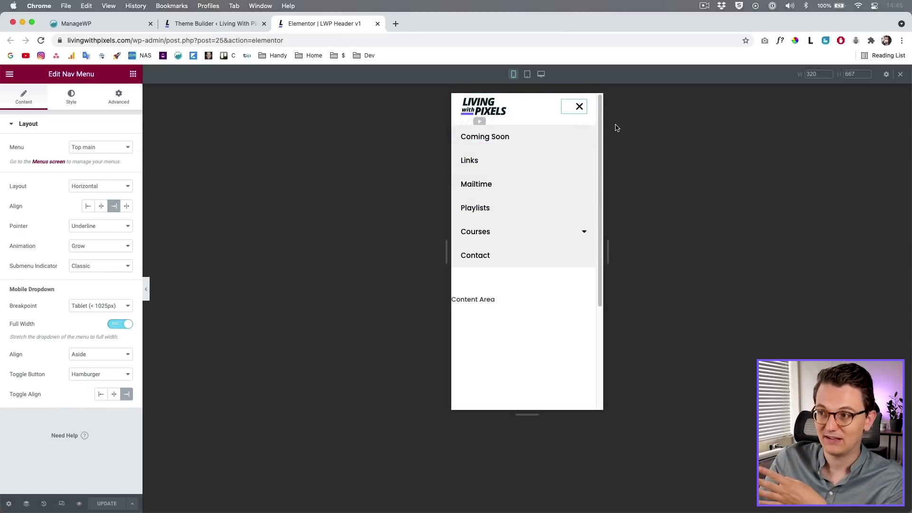
# - Close, reopen and close the header's mobile menu in the preview
pyautogui.click(586, 112)
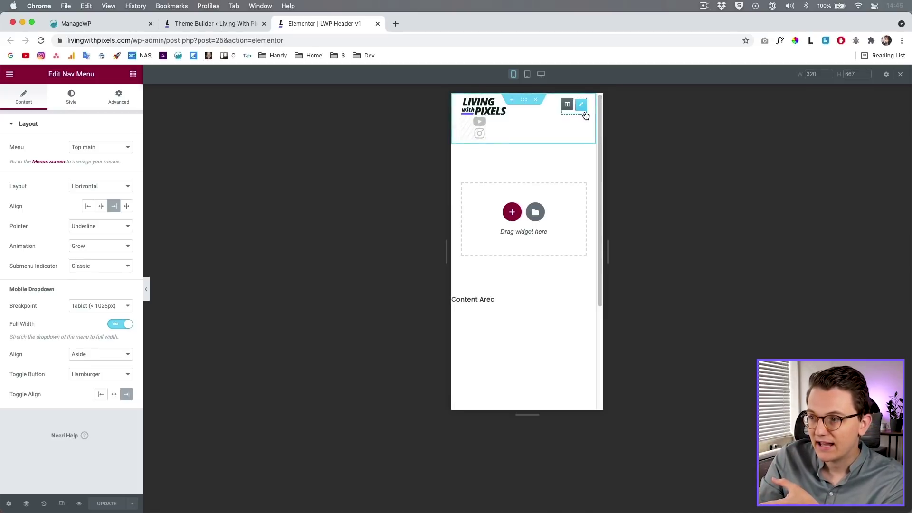
pyautogui.click(585, 114)
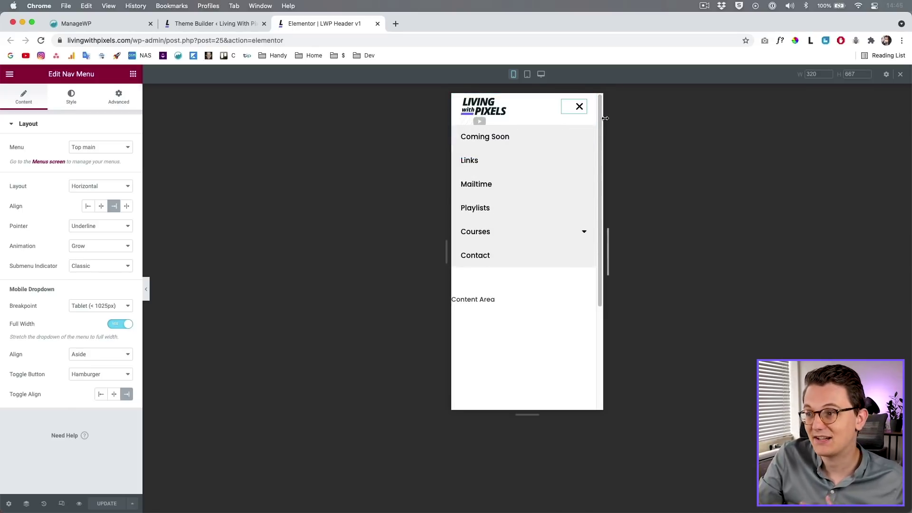
pyautogui.click(580, 107)
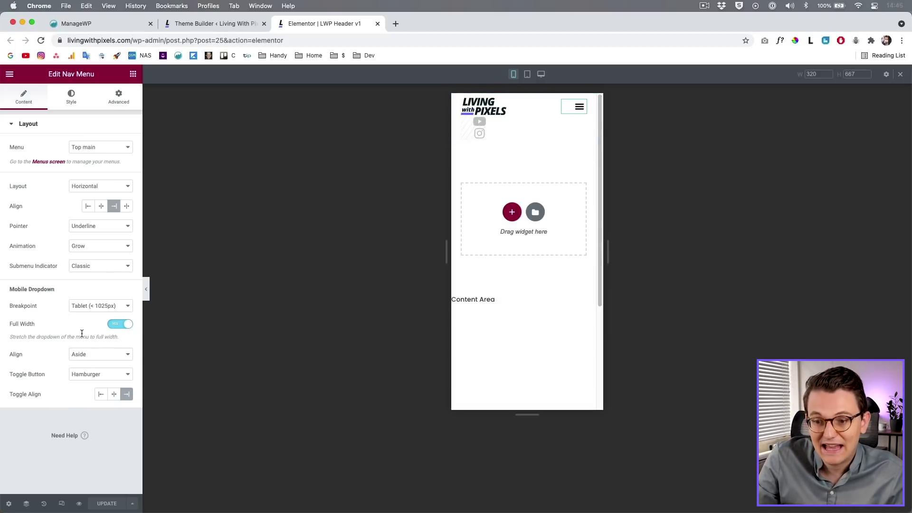
# - Keep the menu Toggle Button style on Hamburger and recheck the mobile menu opening and closing
pyautogui.click(88, 377)
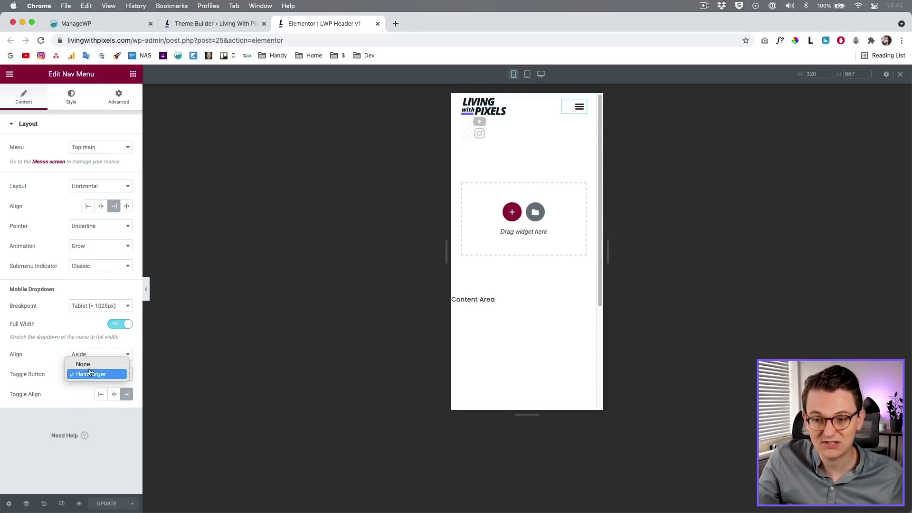
pyautogui.click(62, 391)
pyautogui.click(89, 376)
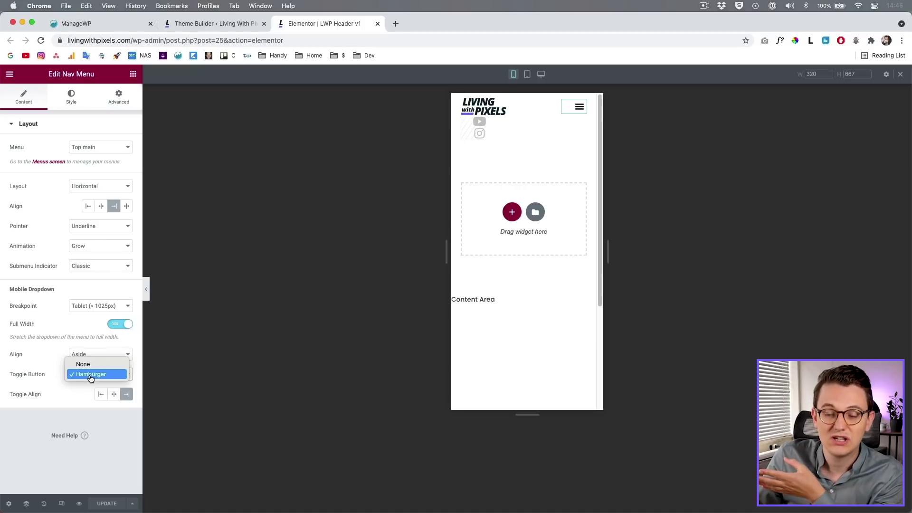
pyautogui.click(50, 385)
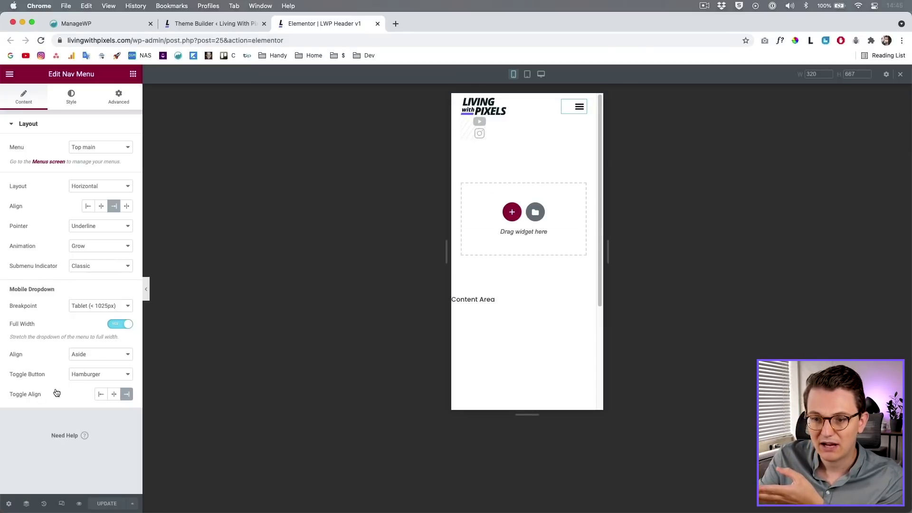
pyautogui.click(80, 375)
pyautogui.click(80, 375)
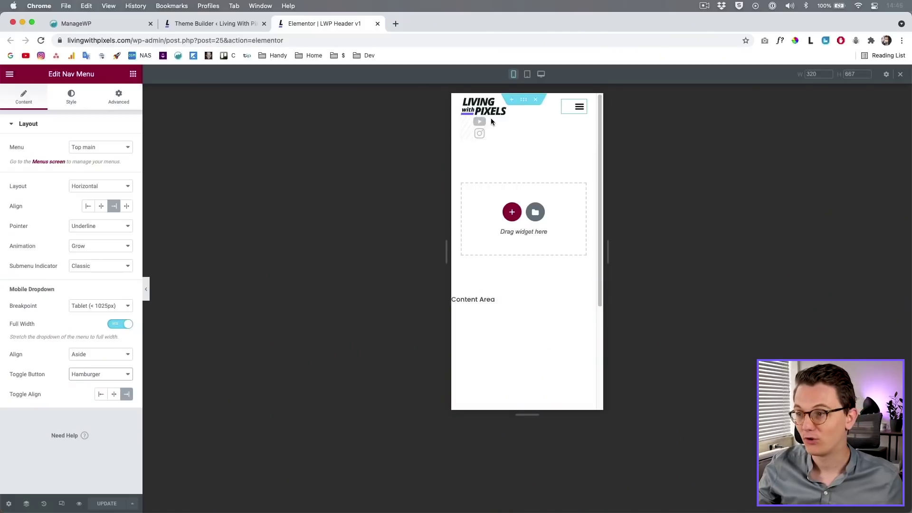
pyautogui.click(580, 110)
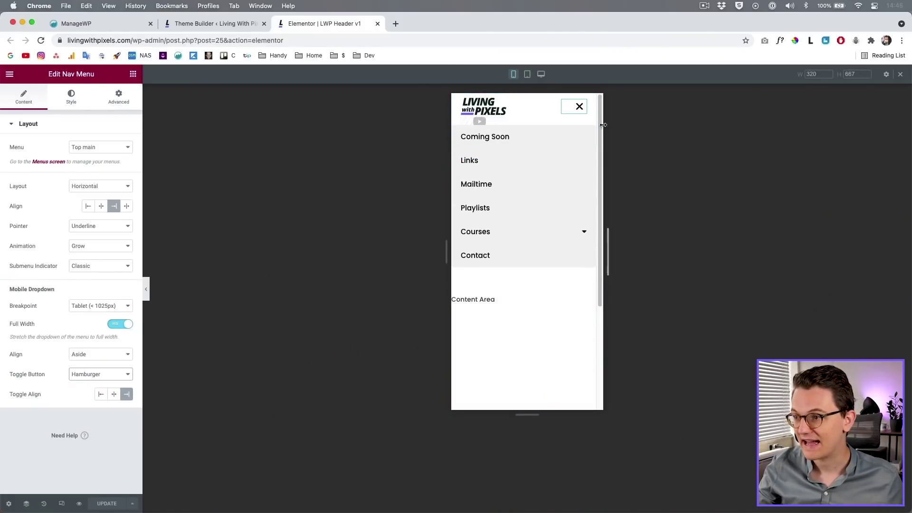
pyautogui.click(582, 113)
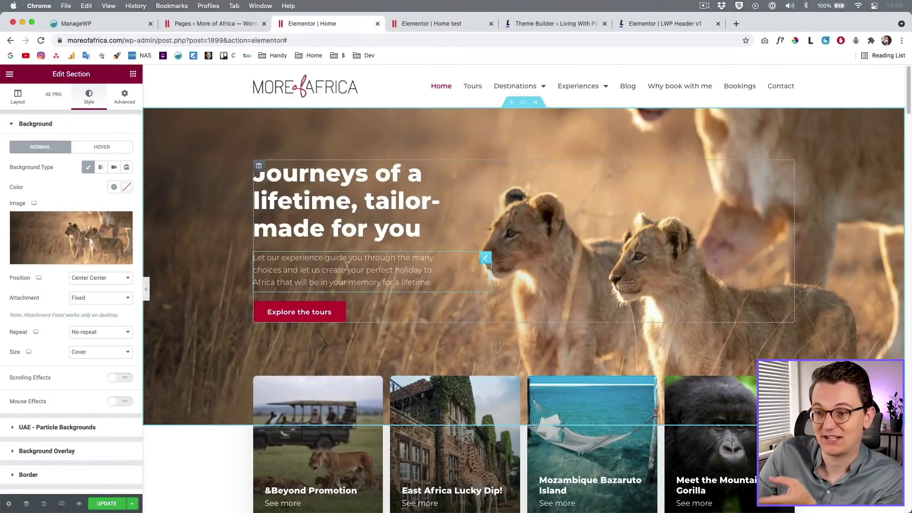
# - On the Home test page, adjust the hero's Background Overlay gradient and preview at phone size
pyautogui.click(428, 23)
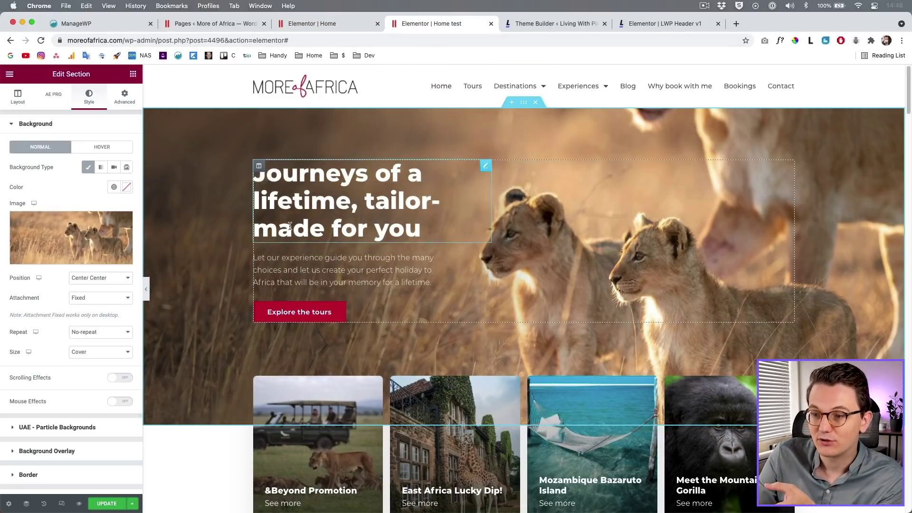
pyautogui.click(48, 451)
pyautogui.scroll(-1, 62, 252)
pyautogui.moveTo(28, 246)
pyautogui.mouseDown()
pyautogui.moveTo(53, 246)
pyautogui.moveTo(34, 247)
pyautogui.mouseUp()
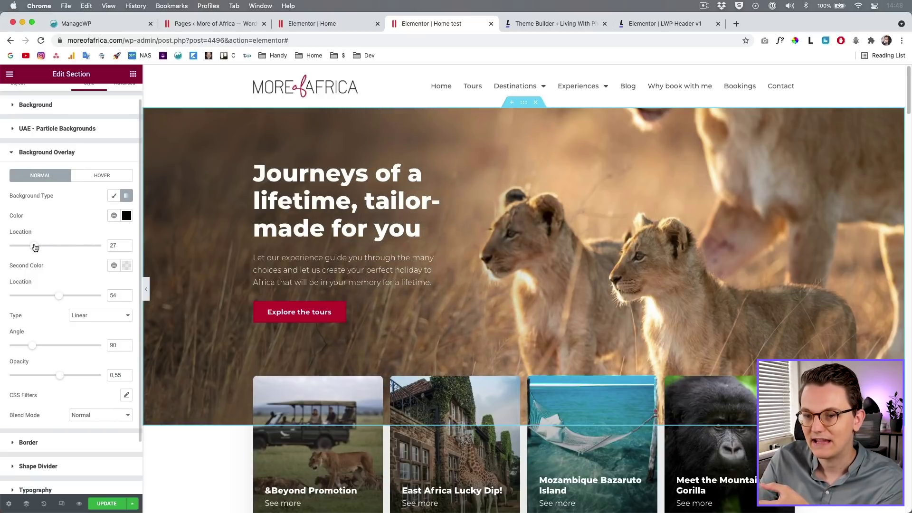
pyautogui.moveTo(58, 296)
pyautogui.mouseDown()
pyautogui.moveTo(43, 297)
pyautogui.moveTo(74, 297)
pyautogui.moveTo(63, 300)
pyautogui.mouseUp()
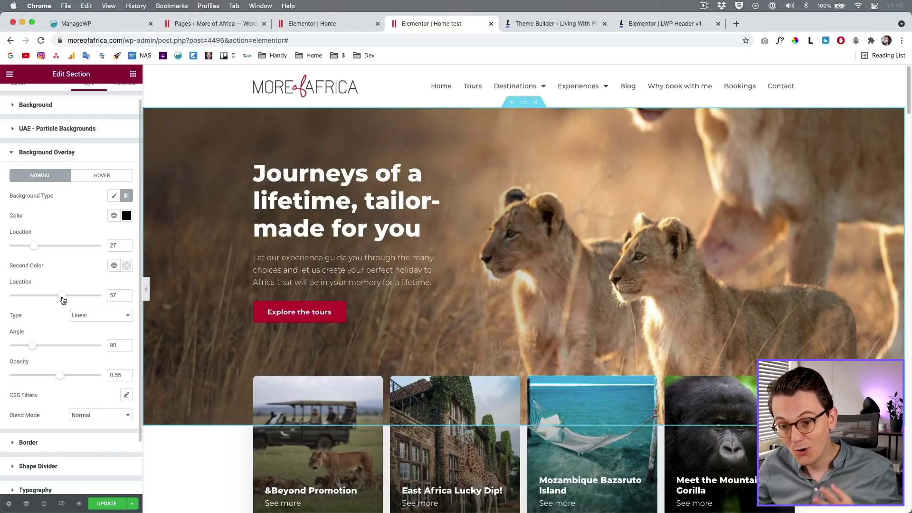
pyautogui.click(61, 503)
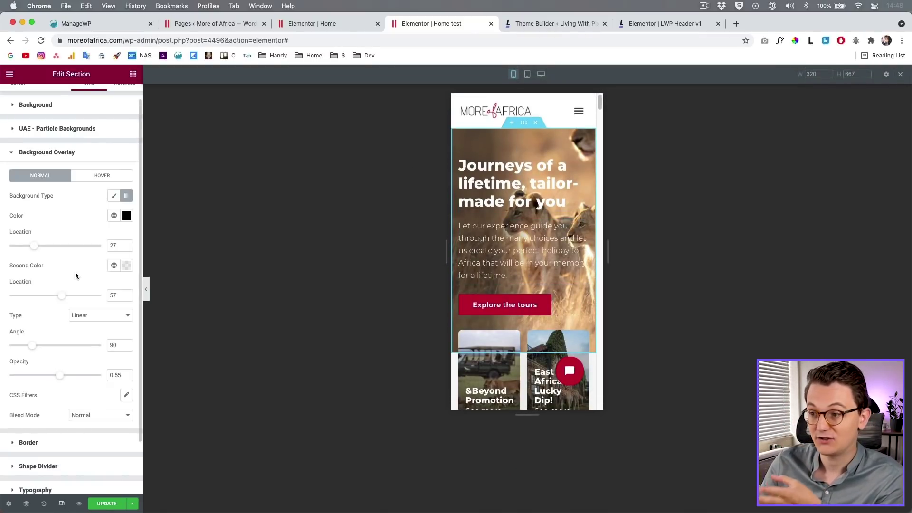
# - Settle the gradient stops at 11 and 100 with overlay opacity 0.8, then restore desktop view
pyautogui.moveTo(34, 246)
pyautogui.mouseDown()
pyautogui.moveTo(53, 246)
pyautogui.moveTo(41, 247)
pyautogui.mouseUp()
pyautogui.moveTo(61, 301); pyautogui.dragTo(97, 299)
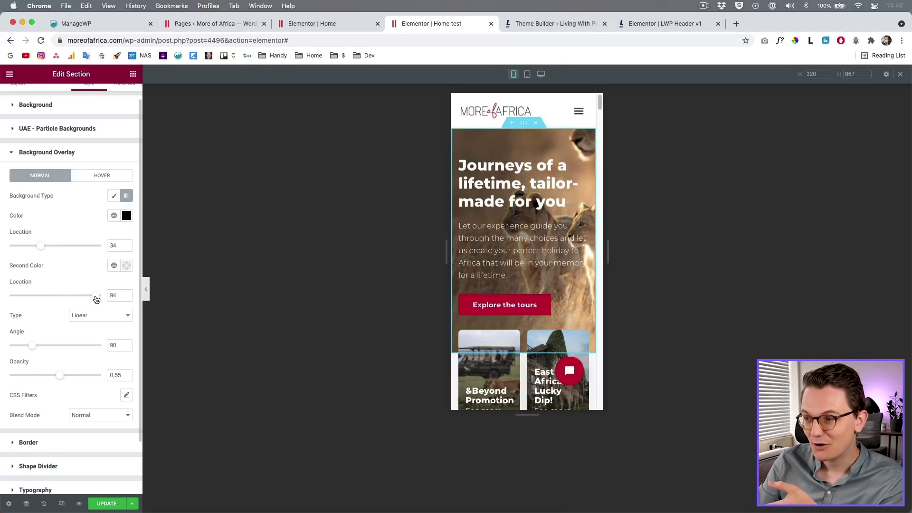
pyautogui.moveTo(41, 247)
pyautogui.mouseDown()
pyautogui.moveTo(59, 248)
pyautogui.moveTo(39, 247)
pyautogui.mouseUp()
pyautogui.moveTo(63, 378); pyautogui.dragTo(82, 379)
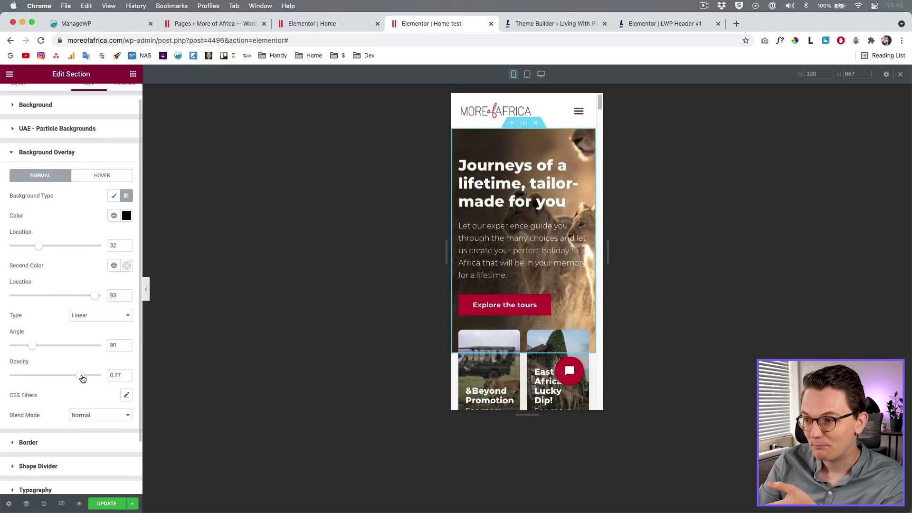
pyautogui.moveTo(39, 245); pyautogui.dragTo(26, 246)
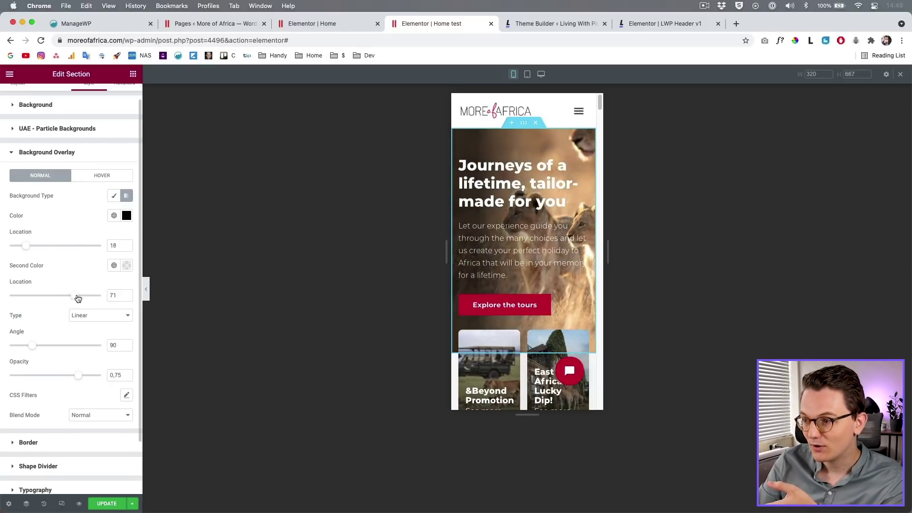
pyautogui.moveTo(95, 296); pyautogui.dragTo(114, 295)
pyautogui.moveTo(26, 246); pyautogui.dragTo(20, 246)
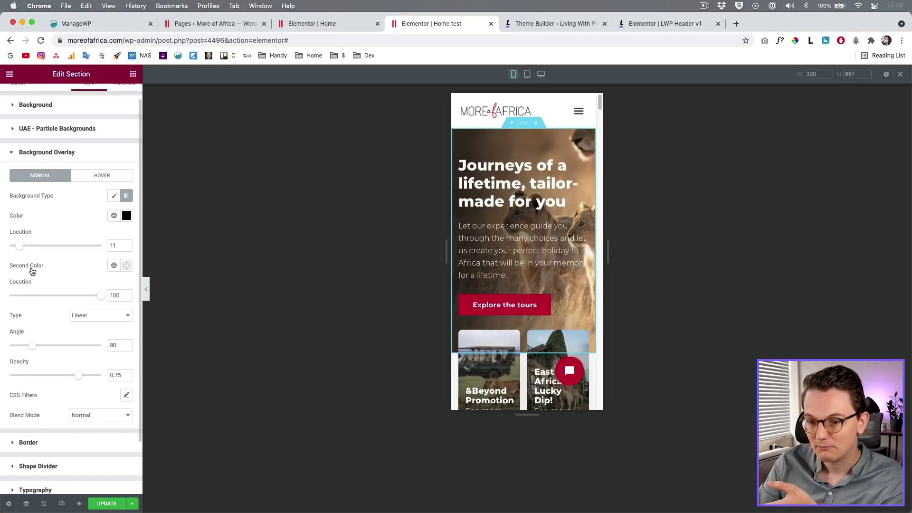
pyautogui.moveTo(76, 380); pyautogui.dragTo(84, 379)
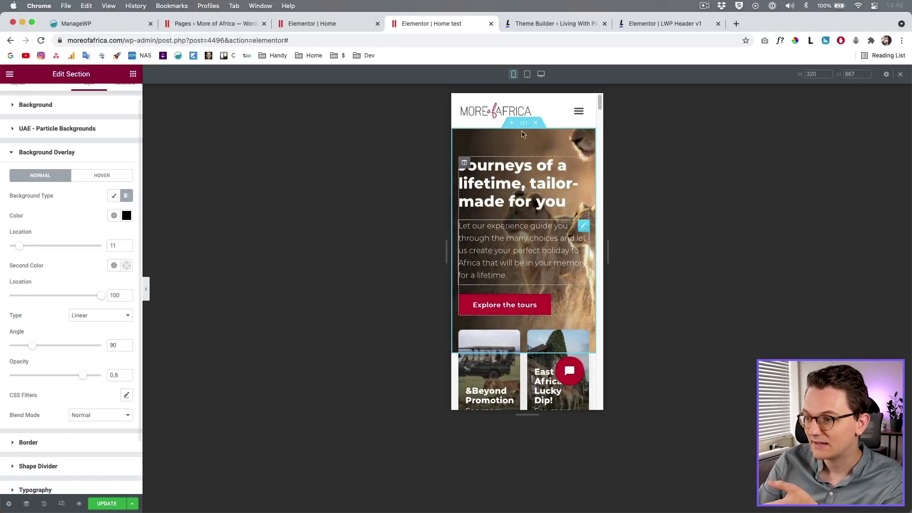
pyautogui.click(62, 504)
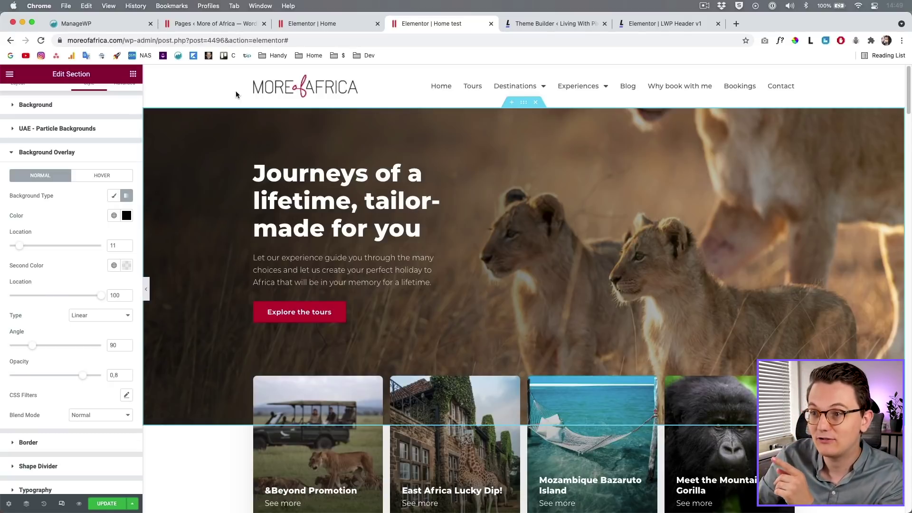
# - Review the original Home page hero's Background and Background Overlay settings
pyautogui.click(331, 22)
pyautogui.rightClick(236, 189)
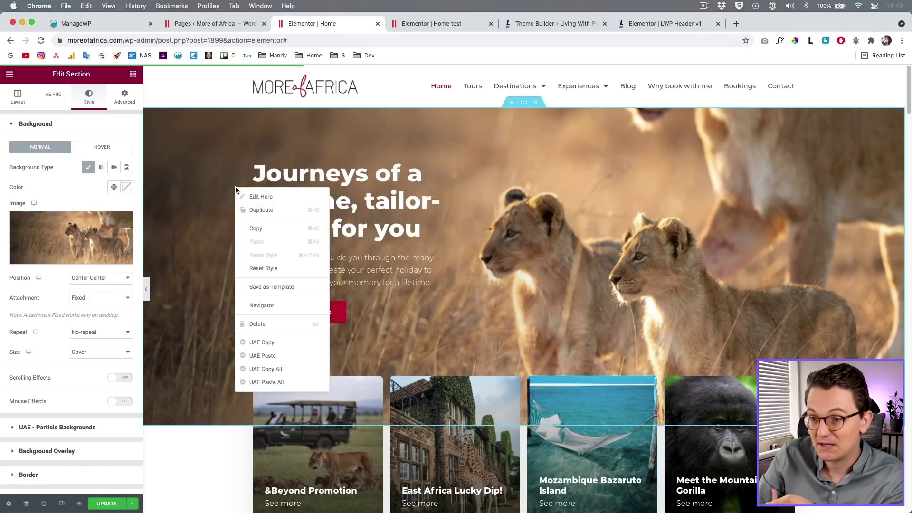
pyautogui.click(250, 201)
pyautogui.scroll(-1, 52, 418)
pyautogui.click(48, 435)
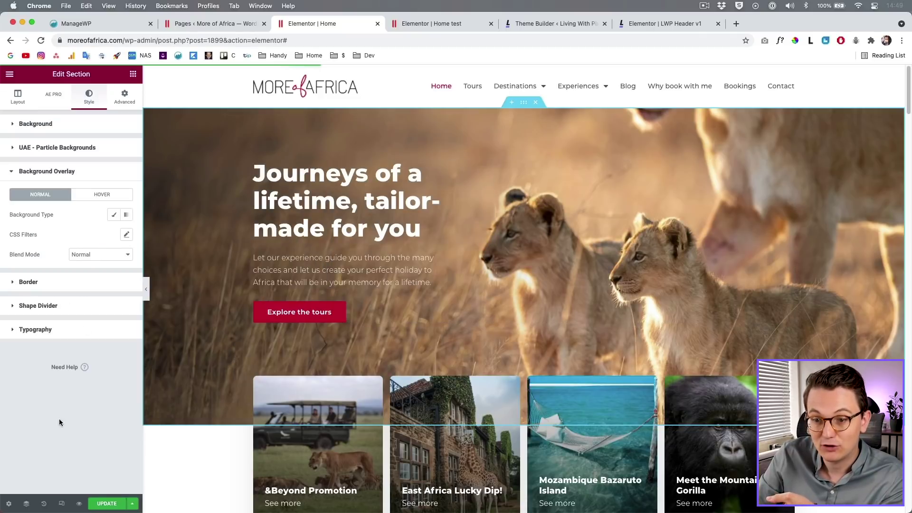
pyautogui.click(60, 126)
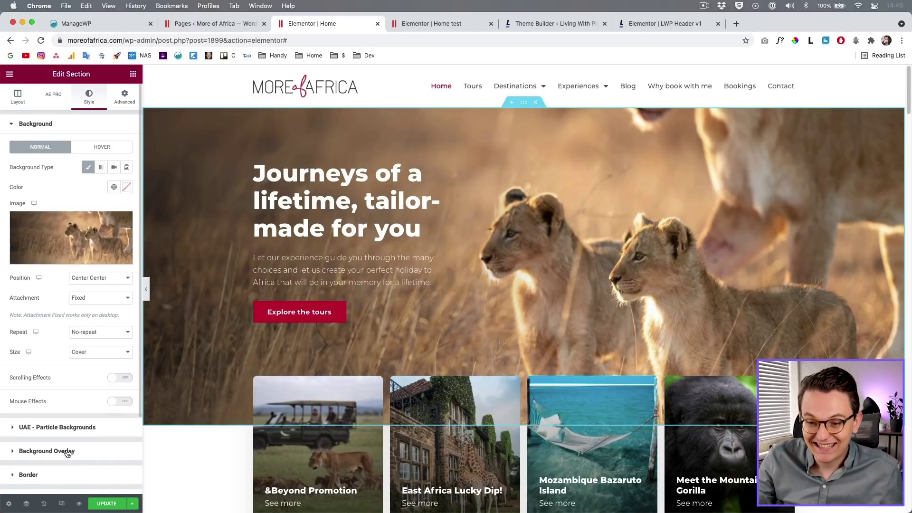
pyautogui.scroll(-1, 62, 454)
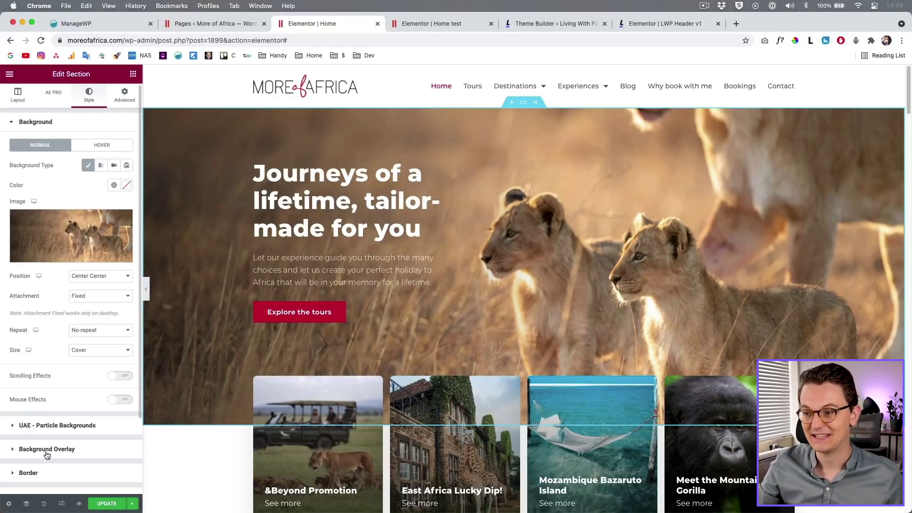
pyautogui.click(47, 450)
# - On Home test, move the overlay's second gradient stop down to 52
pyautogui.click(448, 23)
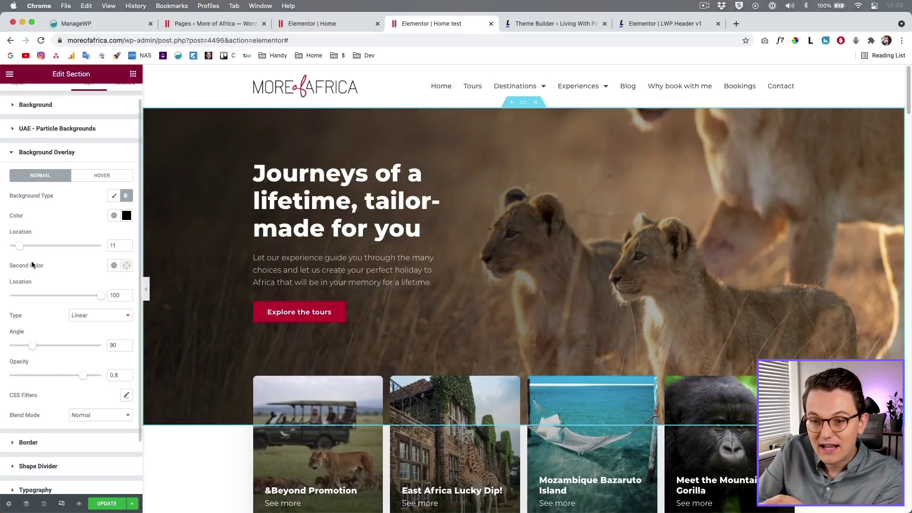
pyautogui.moveTo(101, 300); pyautogui.dragTo(58, 300)
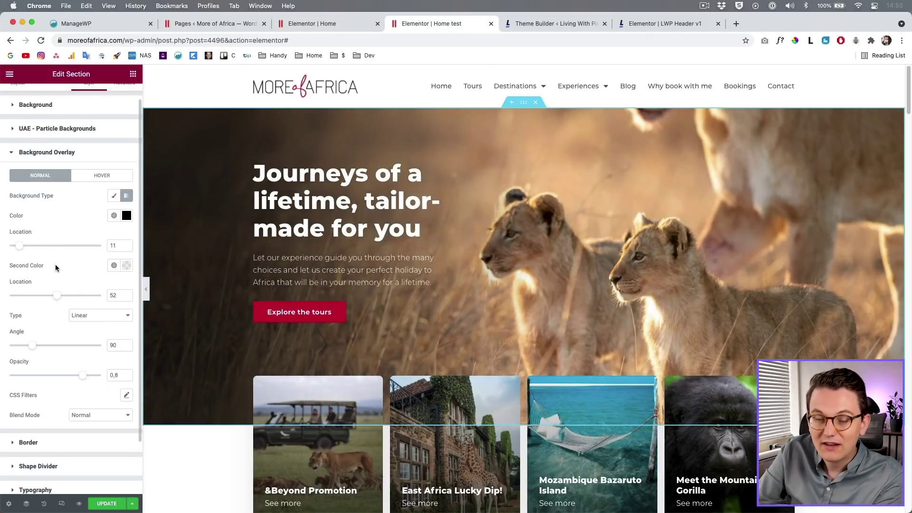
pyautogui.click(348, 24)
# - From the hero background's media library, select Lion-Ross-Couper-flipped-shadow-mobile.jpg
pyautogui.click(35, 124)
pyautogui.click(71, 238)
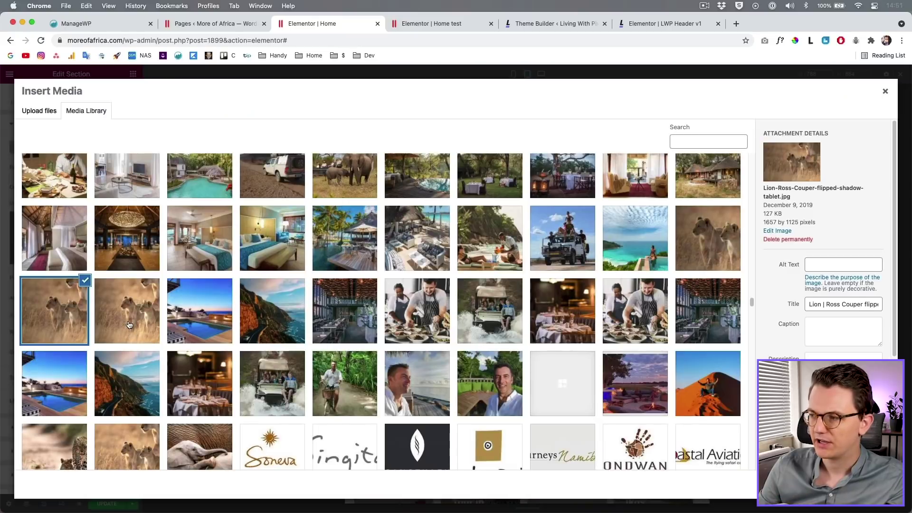
pyautogui.click(126, 318)
pyautogui.click(52, 316)
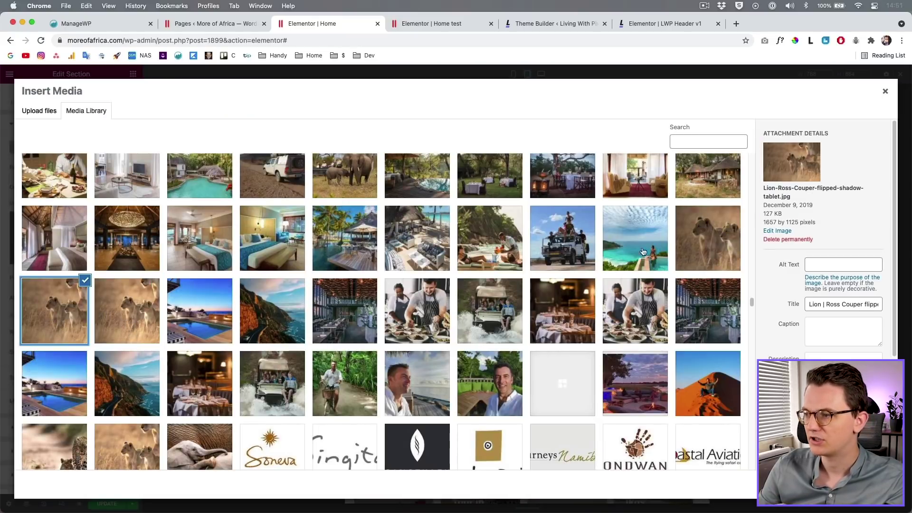
pyautogui.click(699, 244)
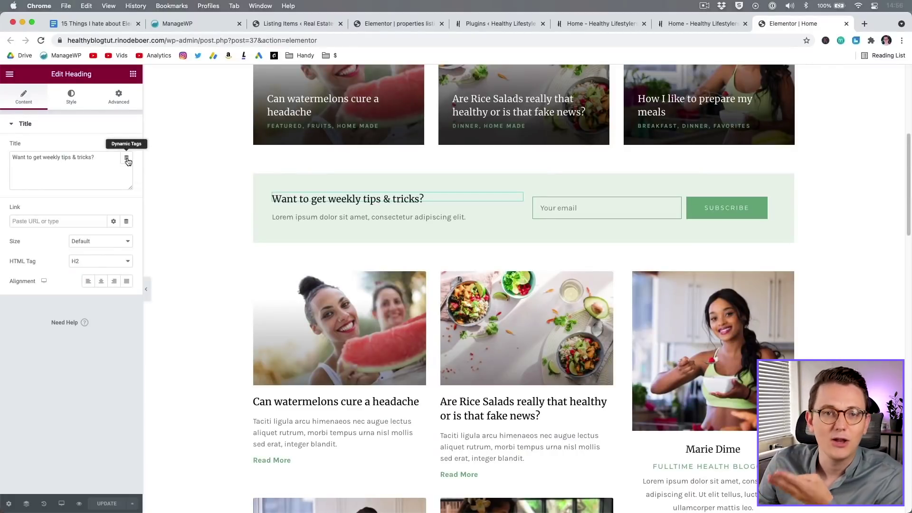
# - Open and close the title's Dynamic Tags list, then scroll through the settings
pyautogui.click(127, 160)
pyautogui.scroll(-5, 56, 268)
pyautogui.scroll(-3, 57, 275)
pyautogui.click(66, 355)
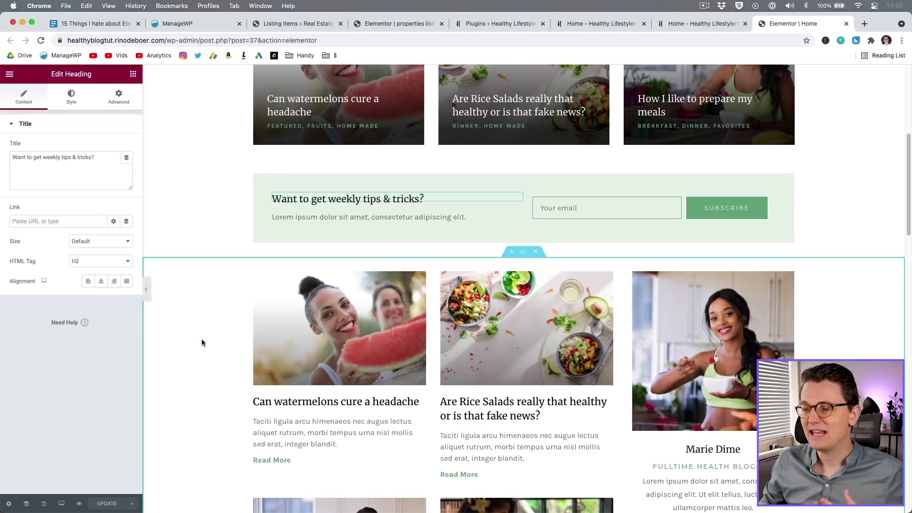
pyautogui.scroll(-3, 201, 342)
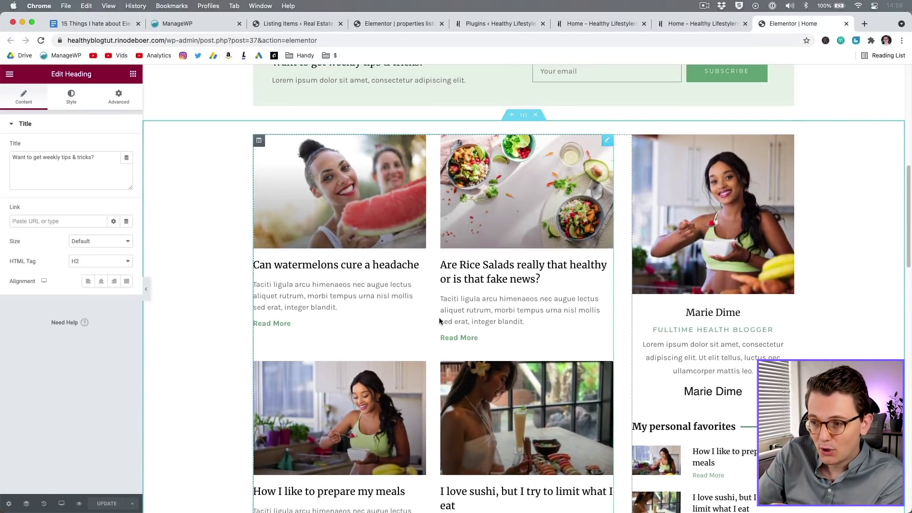
pyautogui.scroll(-1, 438, 320)
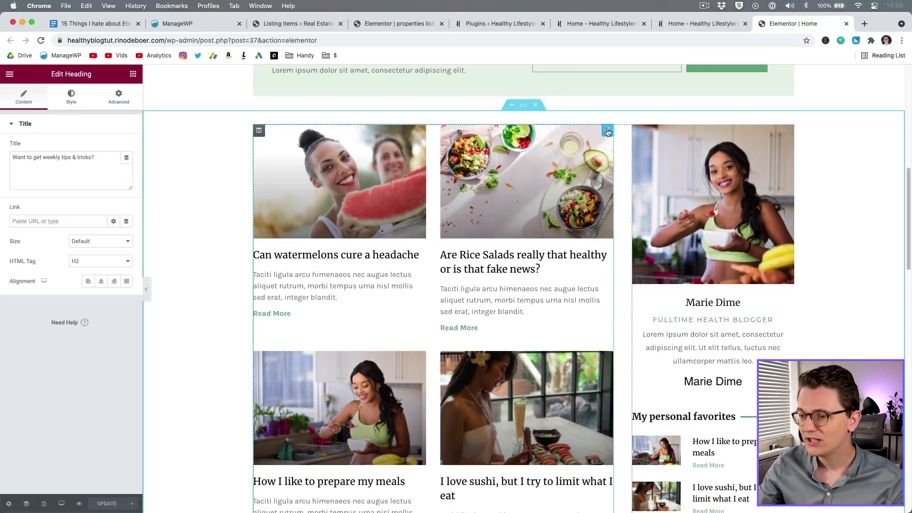
# - Compare the post category and excerpt text on the live blog home page
pyautogui.click(693, 25)
pyautogui.click(597, 23)
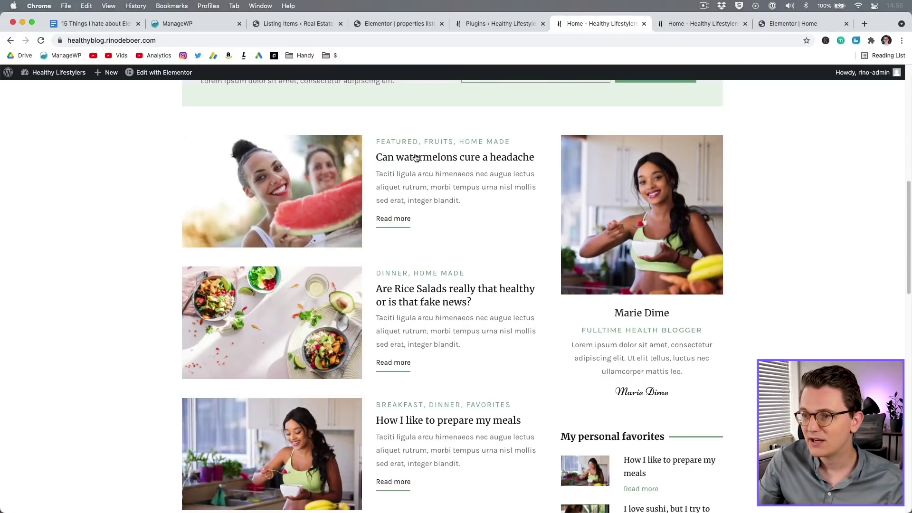
pyautogui.moveTo(501, 141); pyautogui.dragTo(442, 198)
pyautogui.click(395, 166)
pyautogui.click(442, 198)
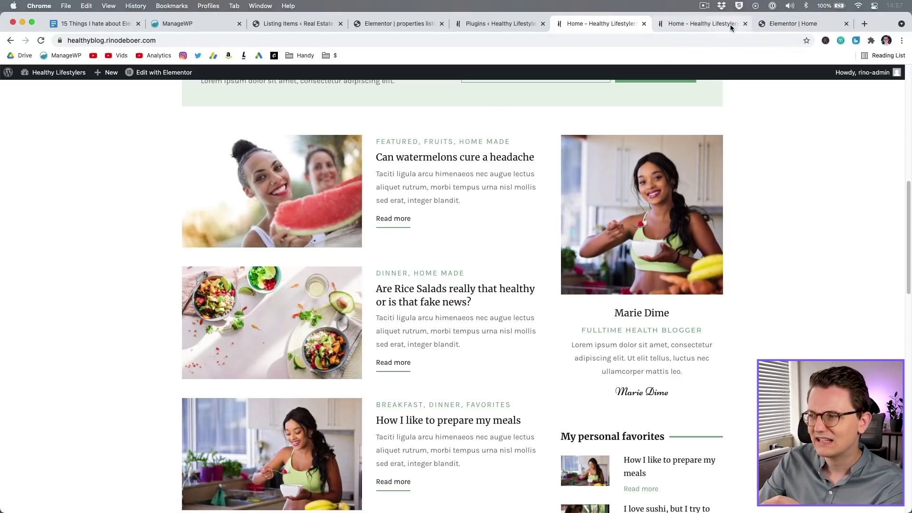
pyautogui.click(783, 23)
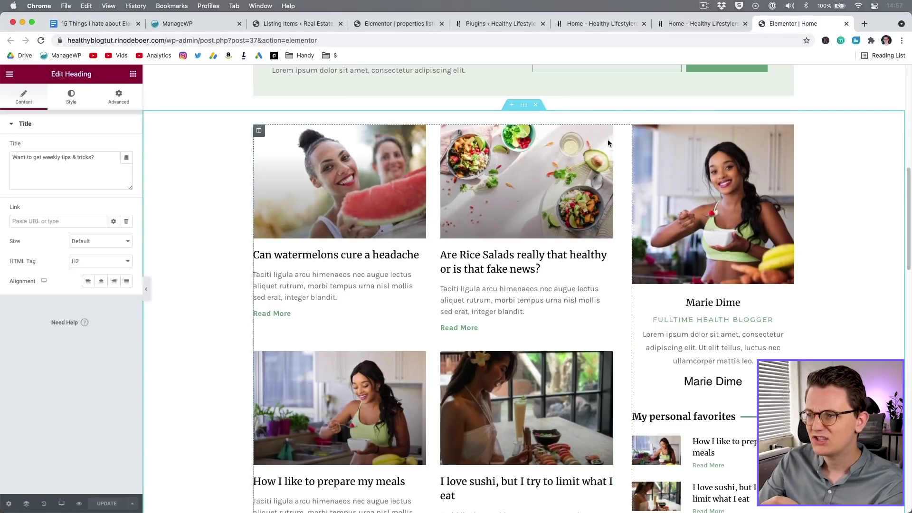
# - Review the blog posts grid settings, then view the Plugins list, highlighting Ele Custom Skin
pyautogui.click(418, 238)
pyautogui.scroll(-5, 51, 291)
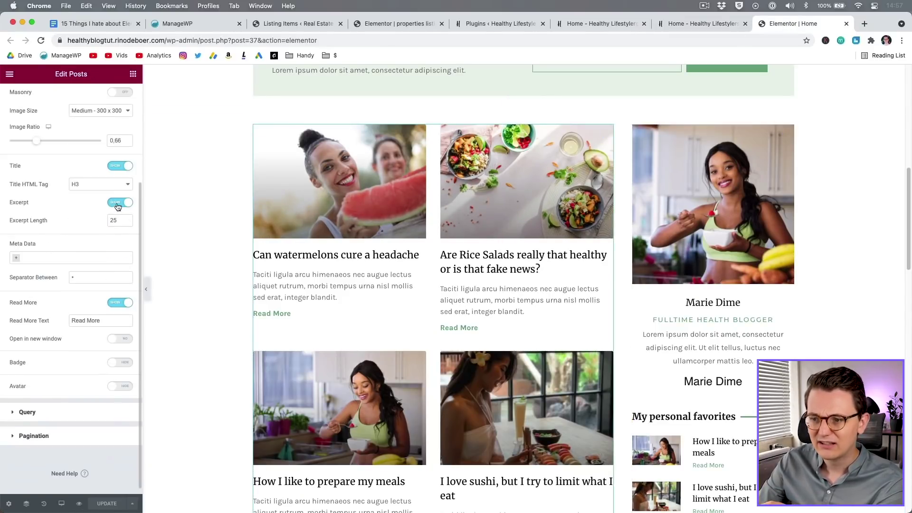
pyautogui.scroll(-1, 53, 328)
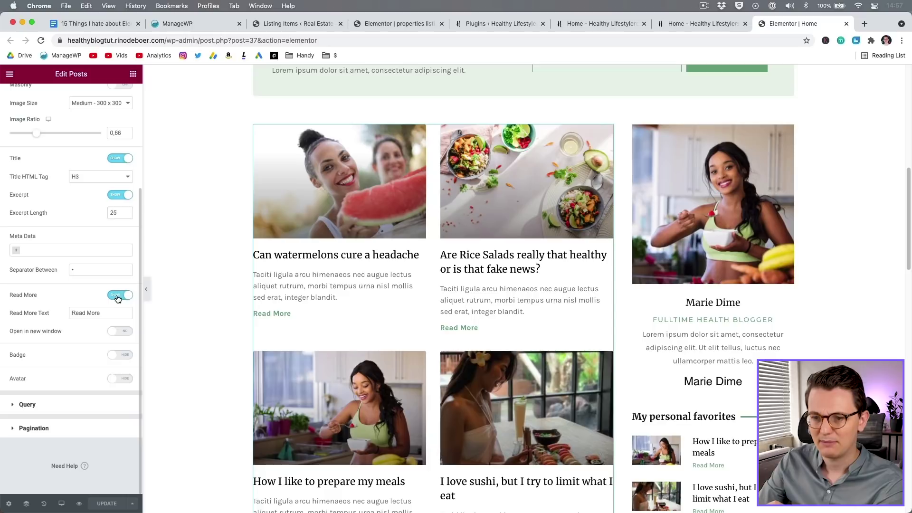
pyautogui.scroll(2, 70, 348)
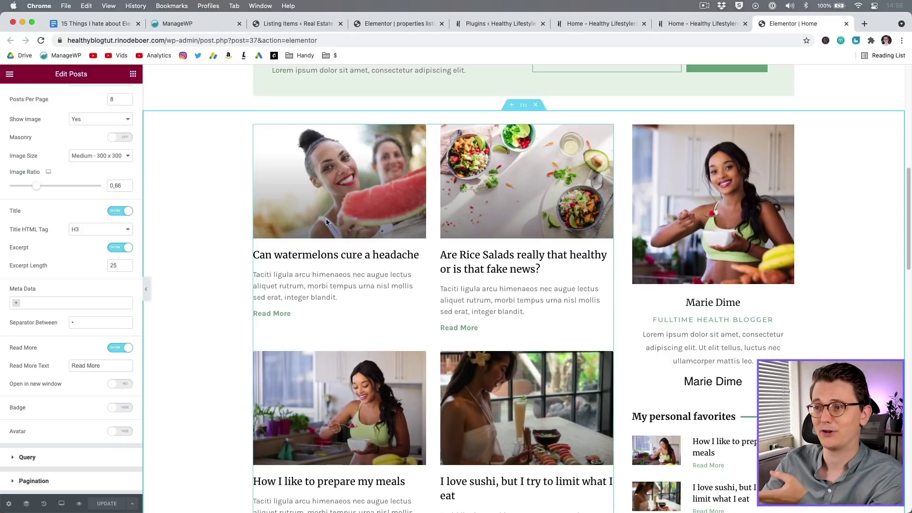
pyautogui.click(501, 24)
pyautogui.moveTo(111, 273); pyautogui.dragTo(160, 273)
# - Through Theme Builder's Loop templates, open Blogpost landscape big with Elementor
pyautogui.click(161, 273)
pyautogui.moveTo(36, 266)
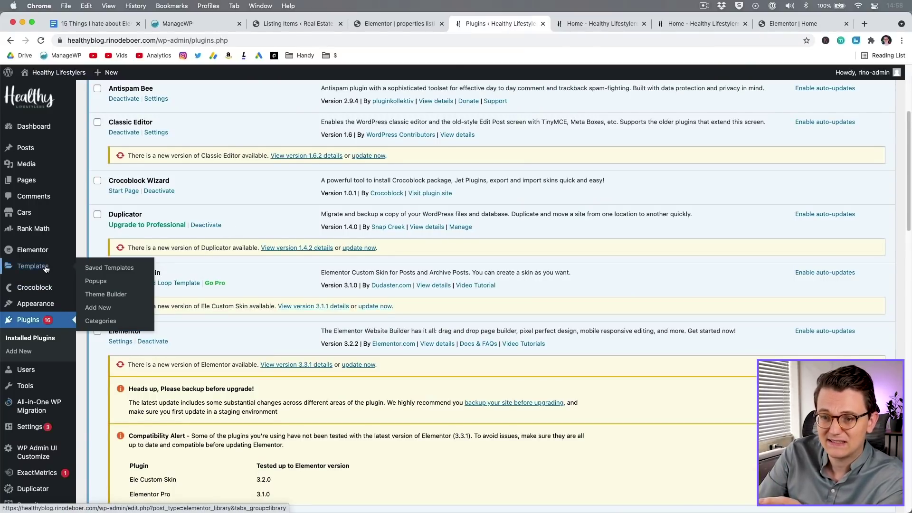
pyautogui.click(101, 294)
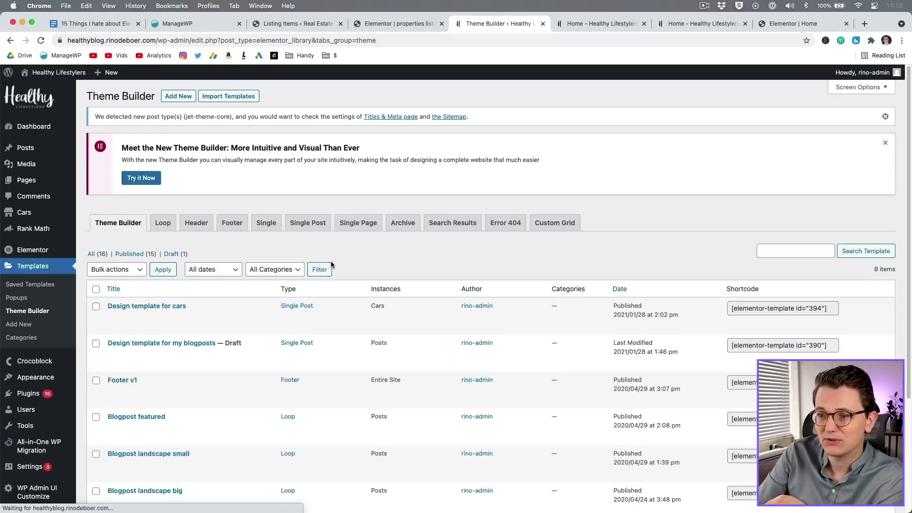
pyautogui.click(163, 223)
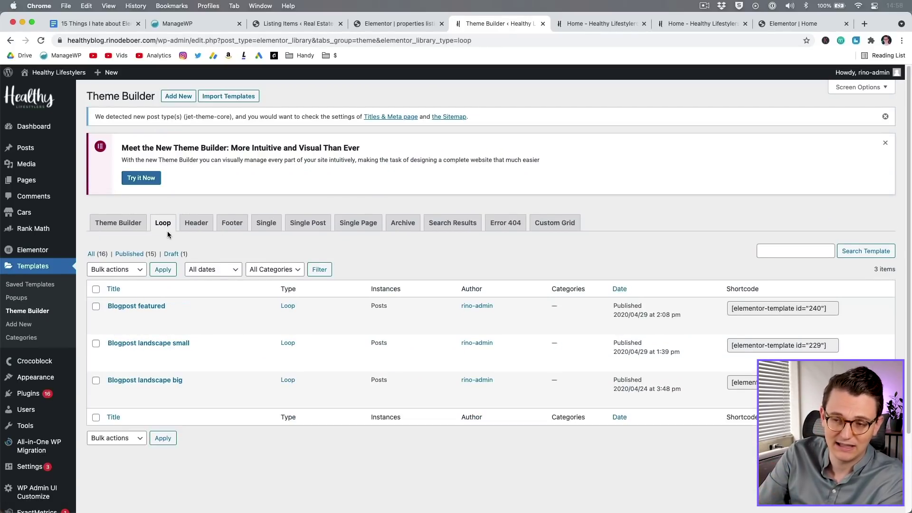
pyautogui.scroll(-1, 168, 235)
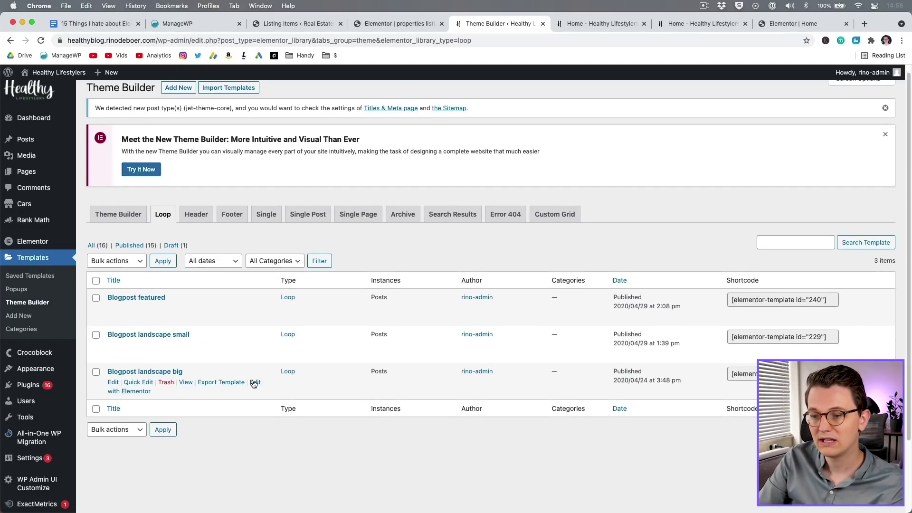
pyautogui.keyDown('super'); pyautogui.click(254, 384); pyautogui.keyUp('super')
# - Scroll through the Blogpost landscape big template and compare it with the live home page
pyautogui.click(534, 23)
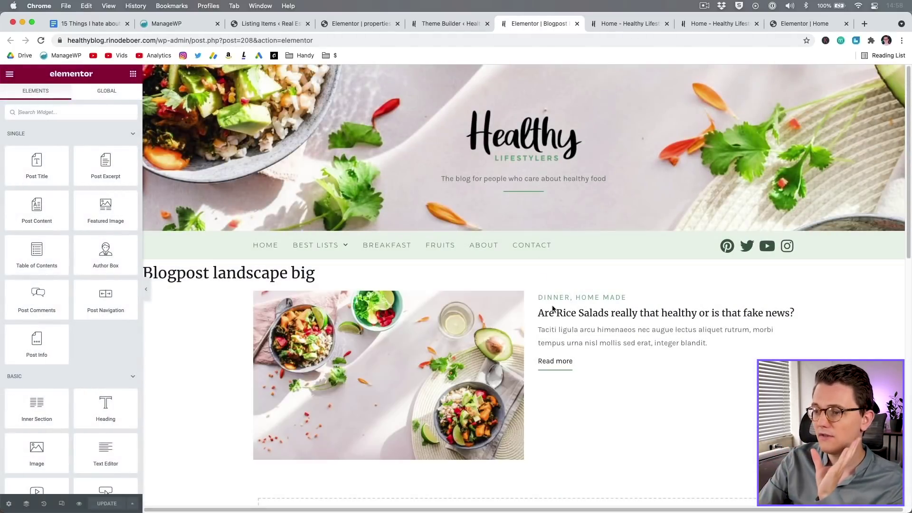
pyautogui.scroll(-2, 556, 308)
pyautogui.scroll(-2, 558, 324)
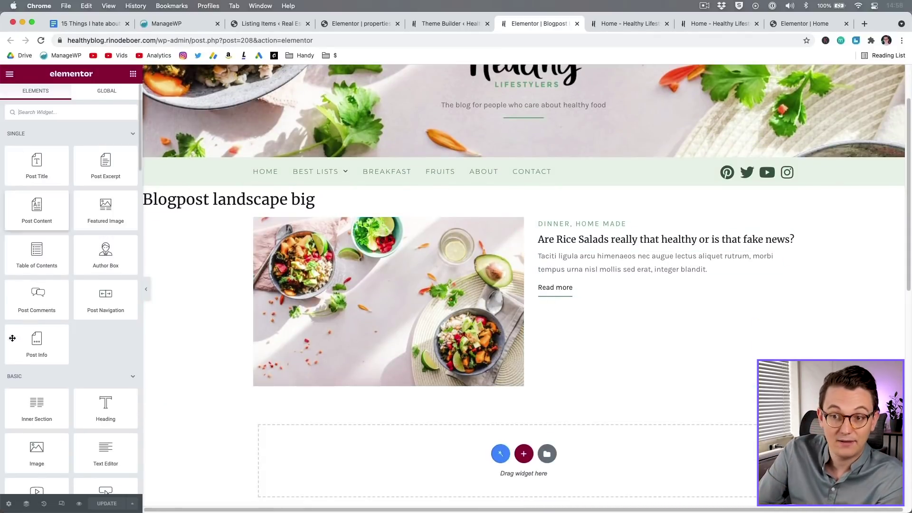
pyautogui.click(636, 24)
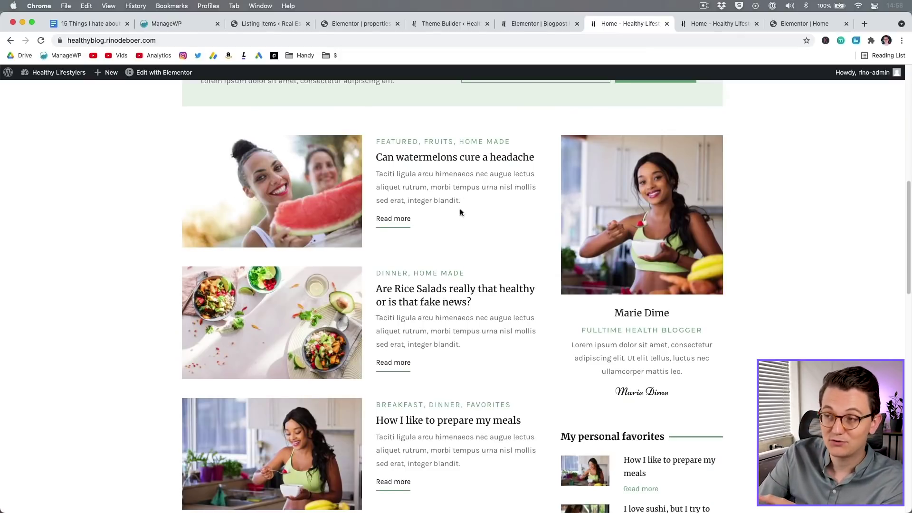
pyautogui.click(539, 24)
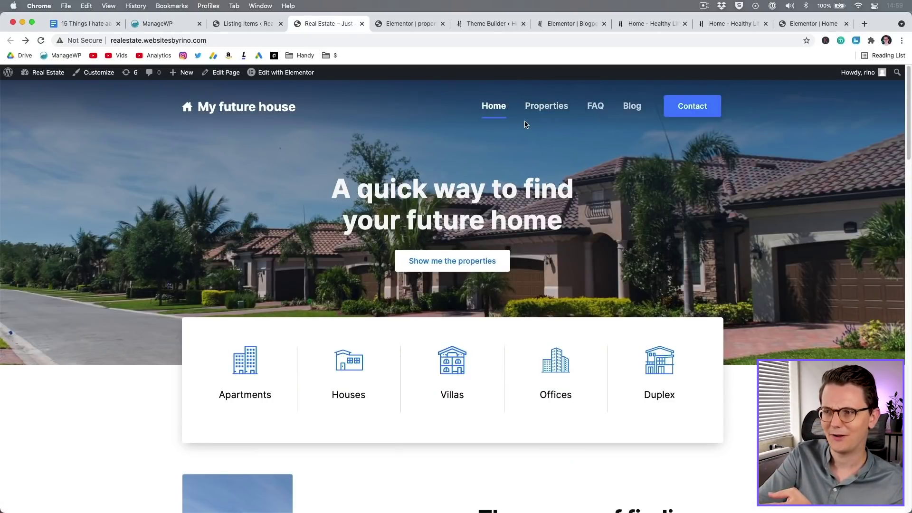
# - Scroll the real estate site down to the property cards
pyautogui.scroll(-7, 734, 217)
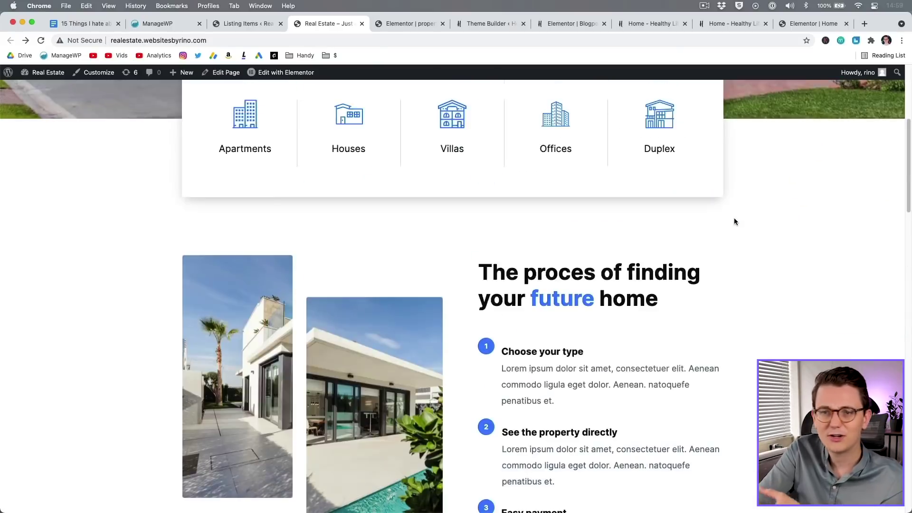
pyautogui.scroll(-10, 734, 221)
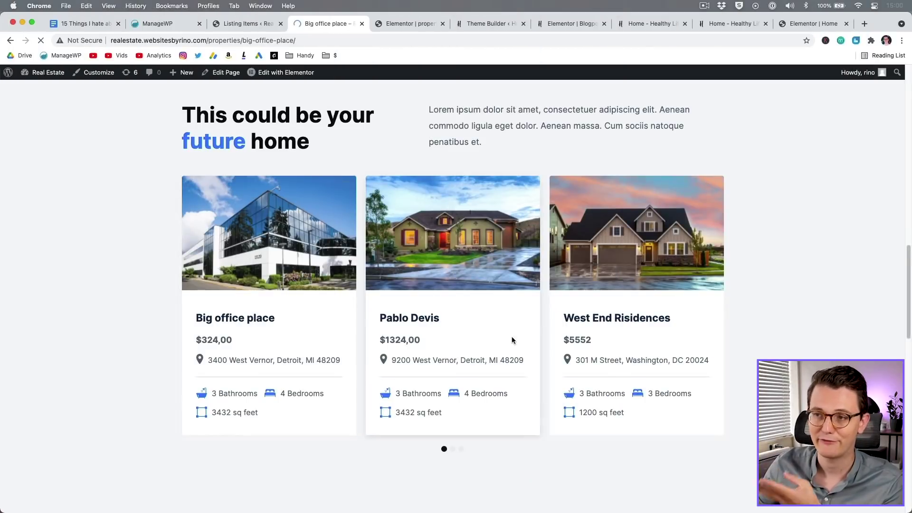
pyautogui.scroll(-3, 455, 369)
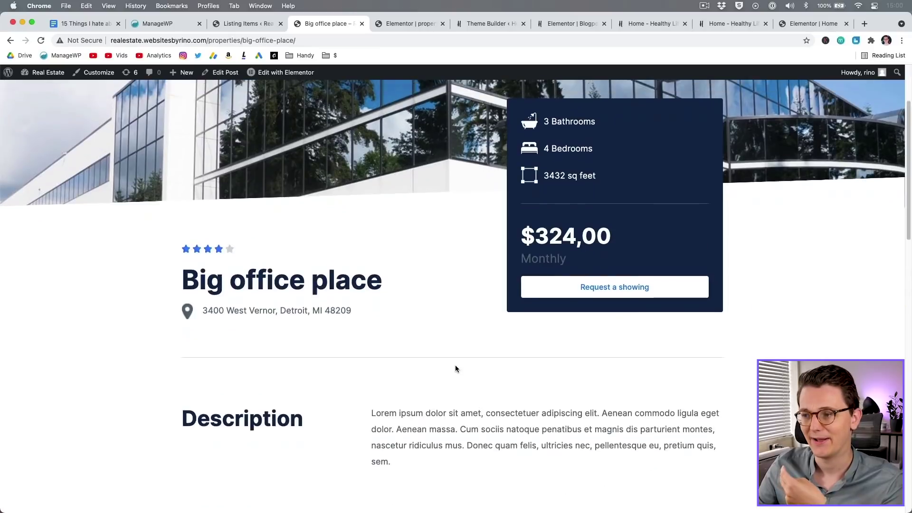
pyautogui.scroll(3, 453, 363)
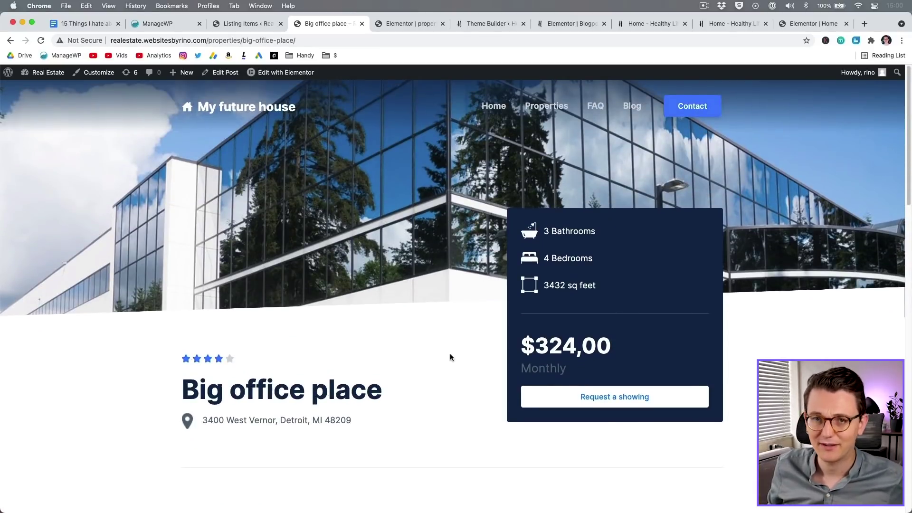
# - Confirm the posts grid keeps the Custom skin with the Blogpost landscape big loop template
pyautogui.click(551, 29)
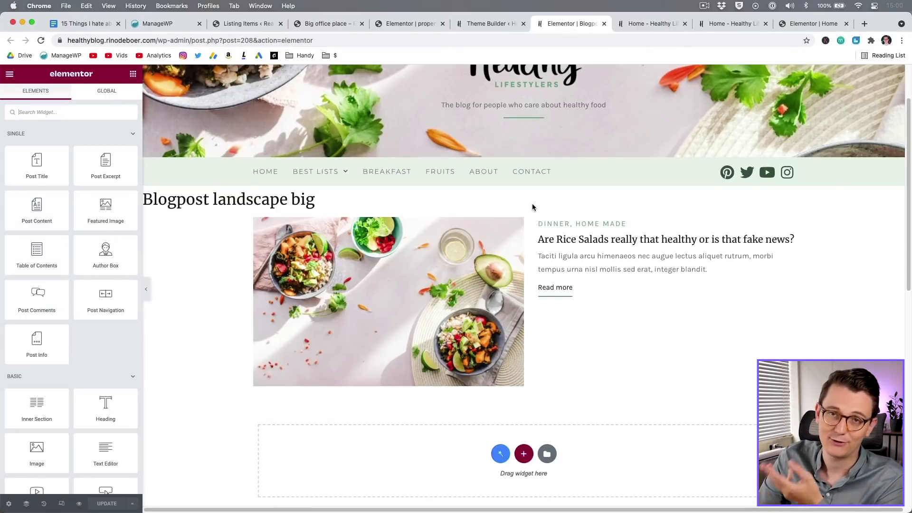
pyautogui.moveTo(530, 223)
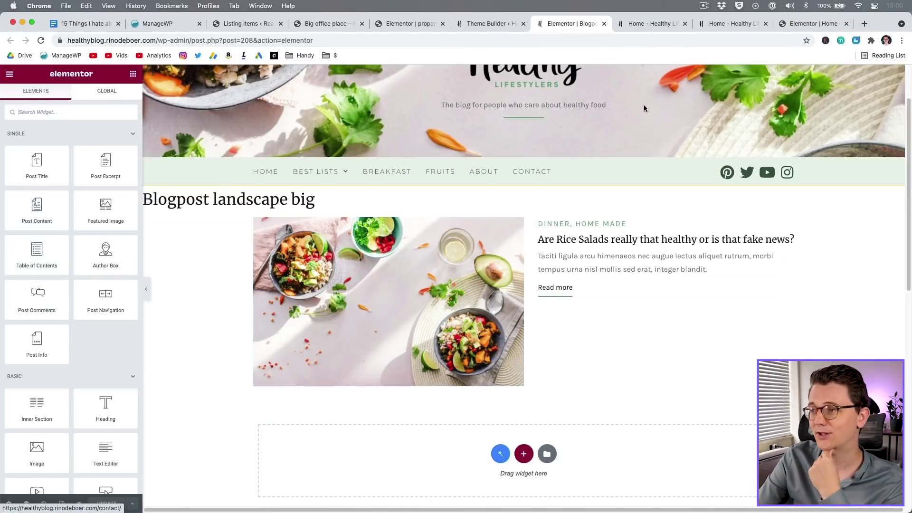
pyautogui.click(487, 27)
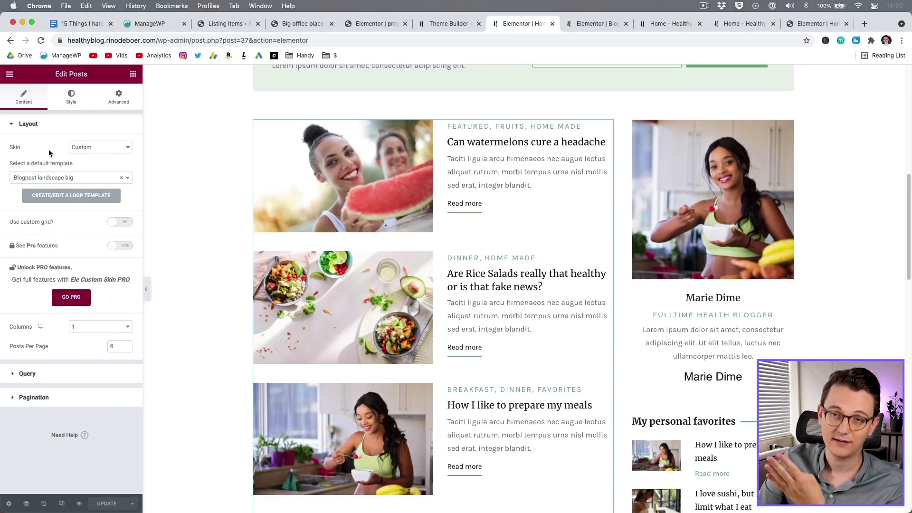
pyautogui.click(74, 148)
pyautogui.click(65, 149)
pyautogui.click(71, 195)
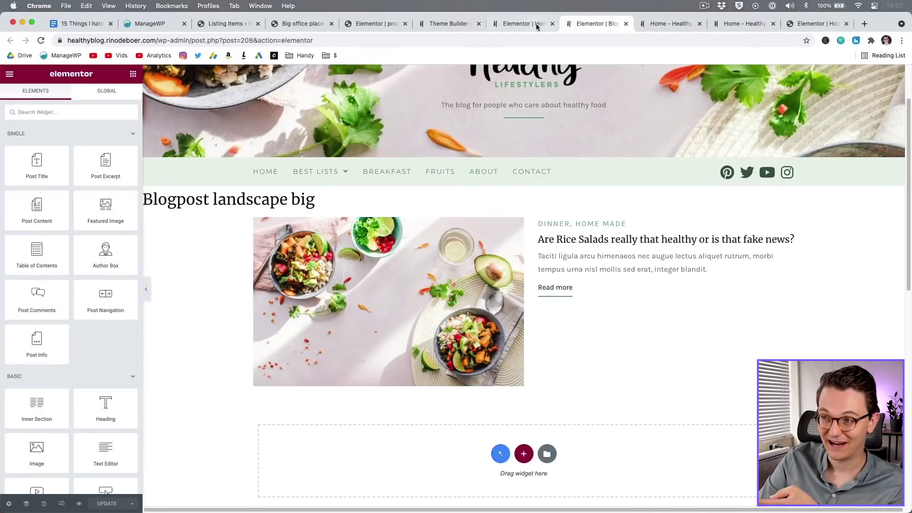
pyautogui.click(536, 26)
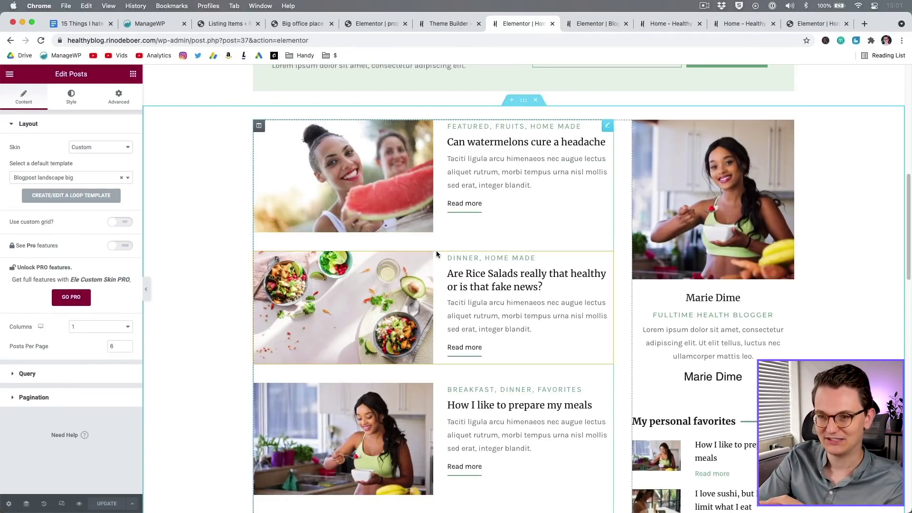
# - Show the posts widget's Style gap settings and preview the page at mobile width
pyautogui.click(72, 103)
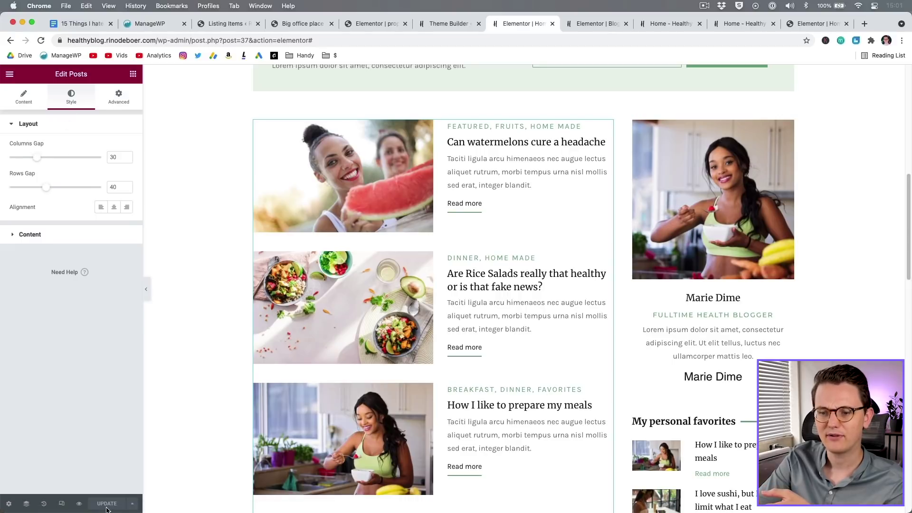
pyautogui.click(62, 504)
pyautogui.scroll(-5, 517, 301)
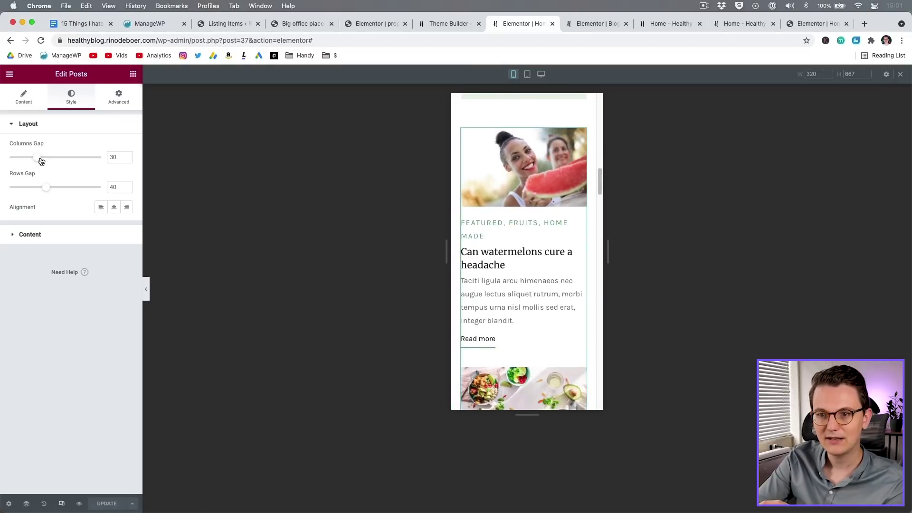
# - Nudge the mobile Columns Gap slider from 30 to 31
pyautogui.moveTo(39, 161); pyautogui.dragTo(40, 161)
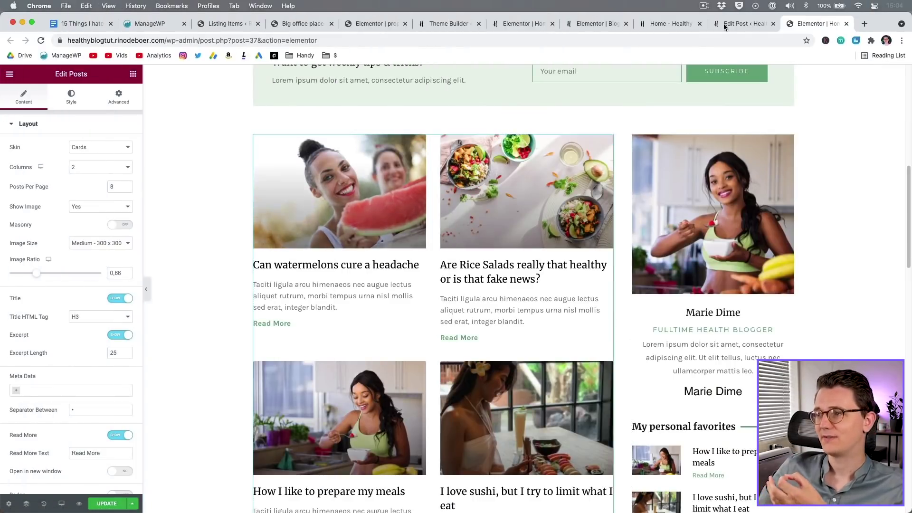
# - Drag a Post Excerpt widget beneath the existing excerpt in the Blogpost landscape big card
pyautogui.click(597, 24)
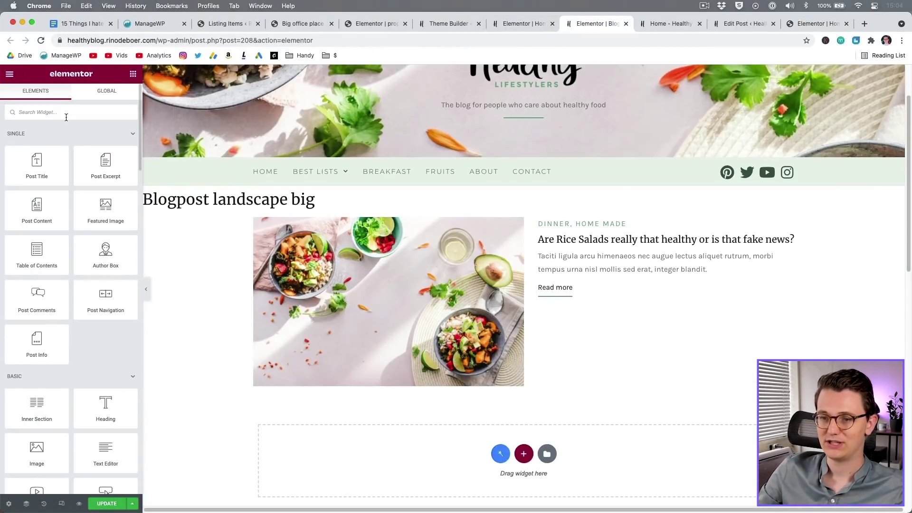
pyautogui.moveTo(106, 164); pyautogui.dragTo(617, 292)
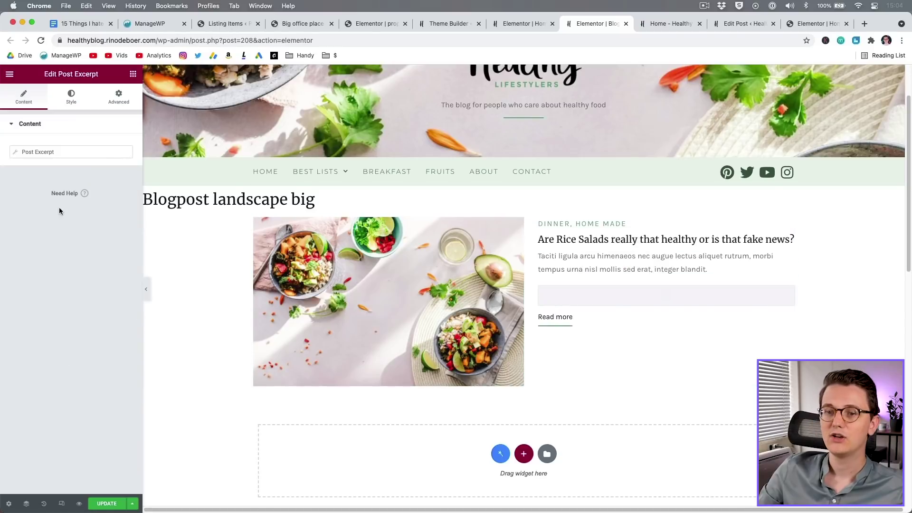
pyautogui.click(79, 277)
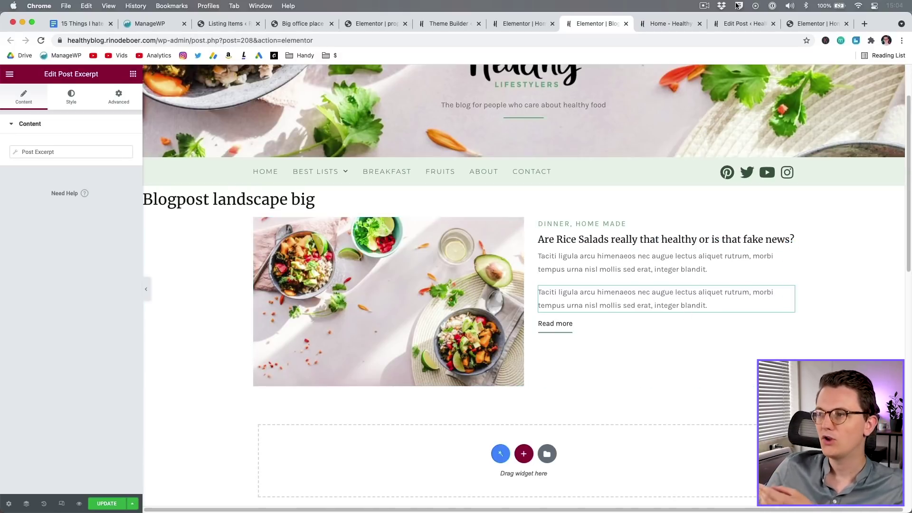
# - In the Rice Salads post, paste two extra copies of the excerpt sentence into its Excerpt
pyautogui.click(755, 24)
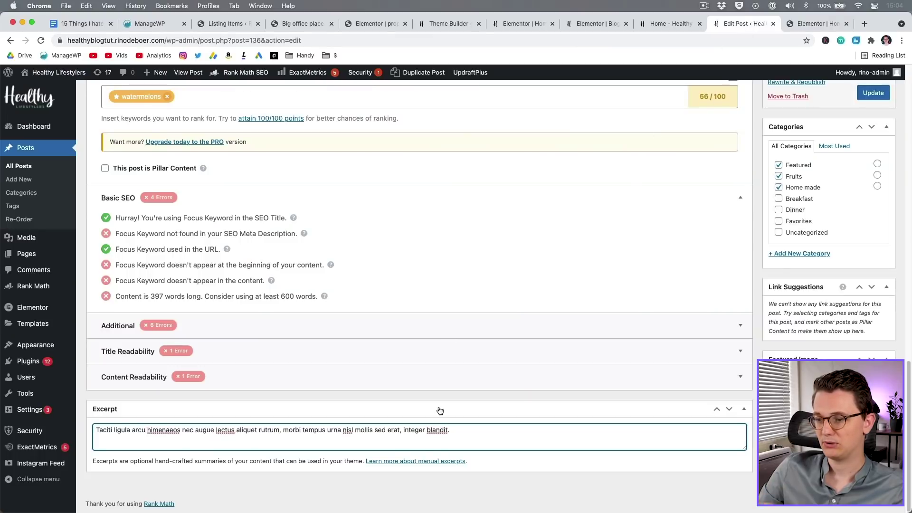
pyautogui.press('super+a')
pyautogui.press('super+c')
pyautogui.click(477, 434)
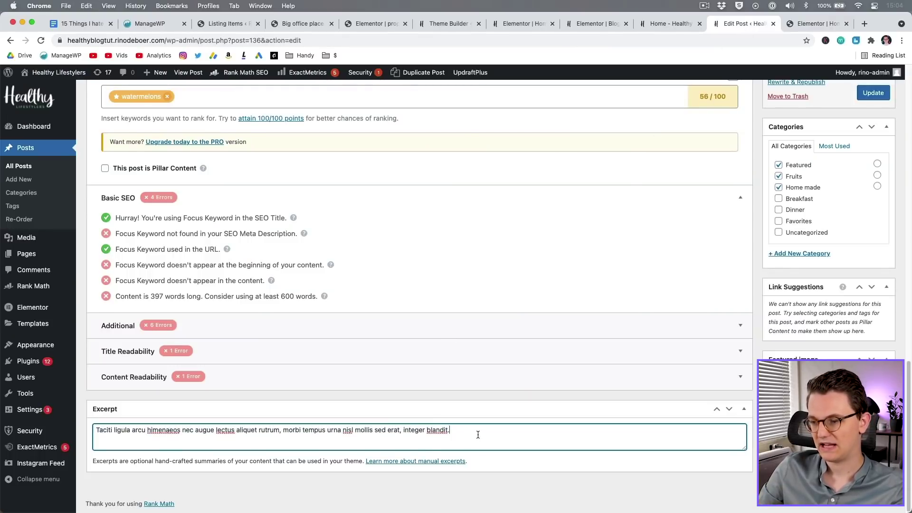
pyautogui.press('super+v')
pyautogui.press('super+v')
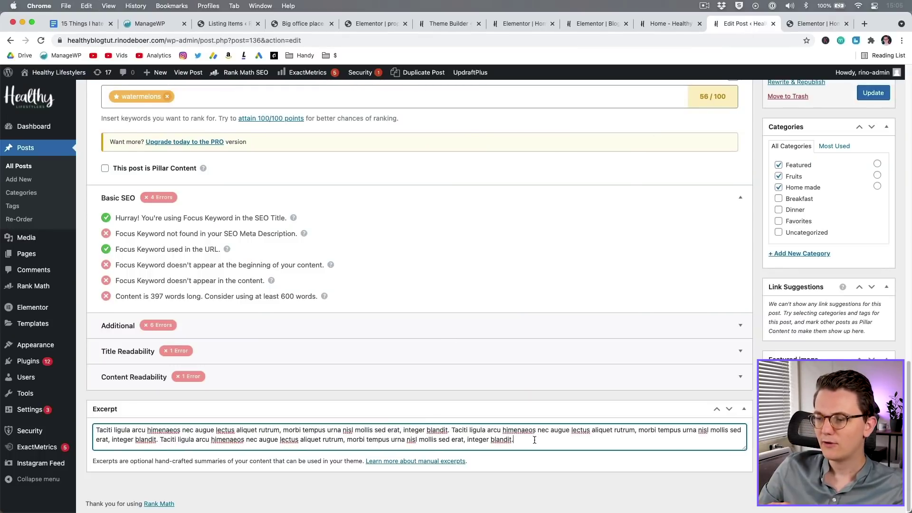
pyautogui.moveTo(534, 438); pyautogui.dragTo(333, 430)
pyautogui.click(597, 24)
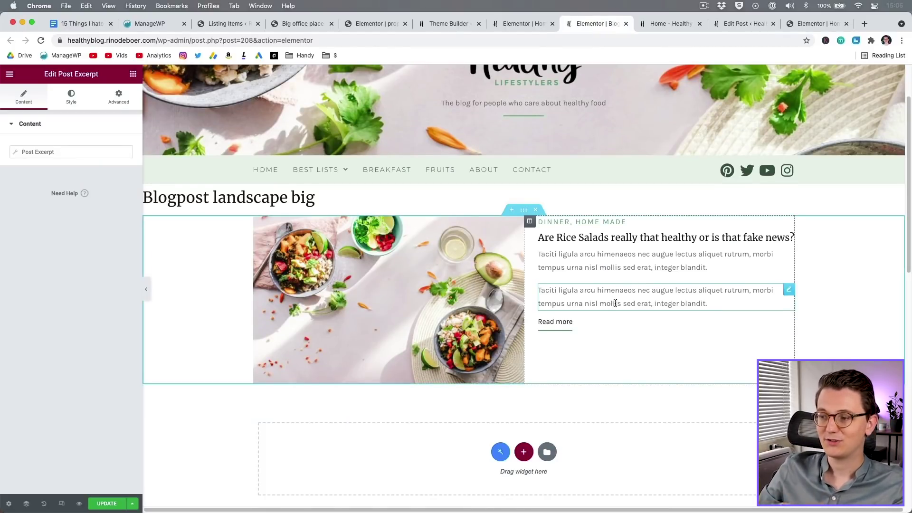
# - Check the Post Excerpt tag's settings, then look at the page with the post grid
pyautogui.click(61, 150)
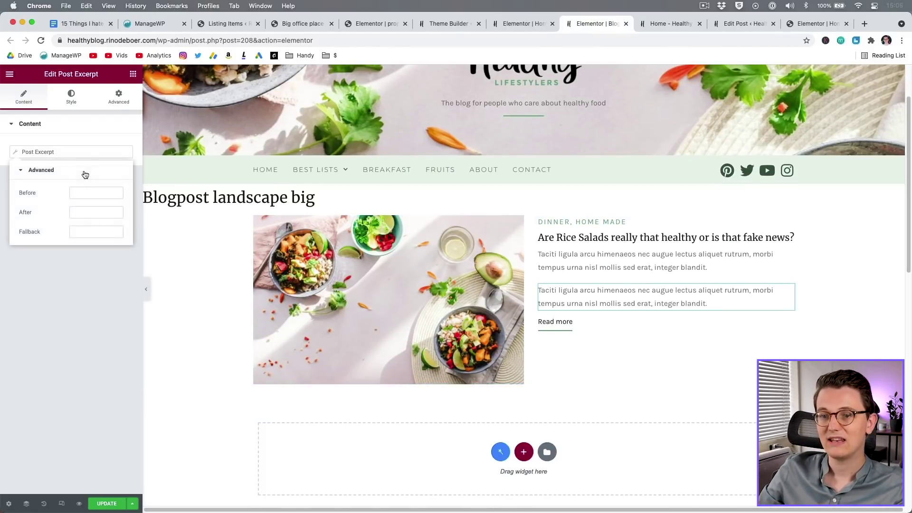
pyautogui.click(73, 305)
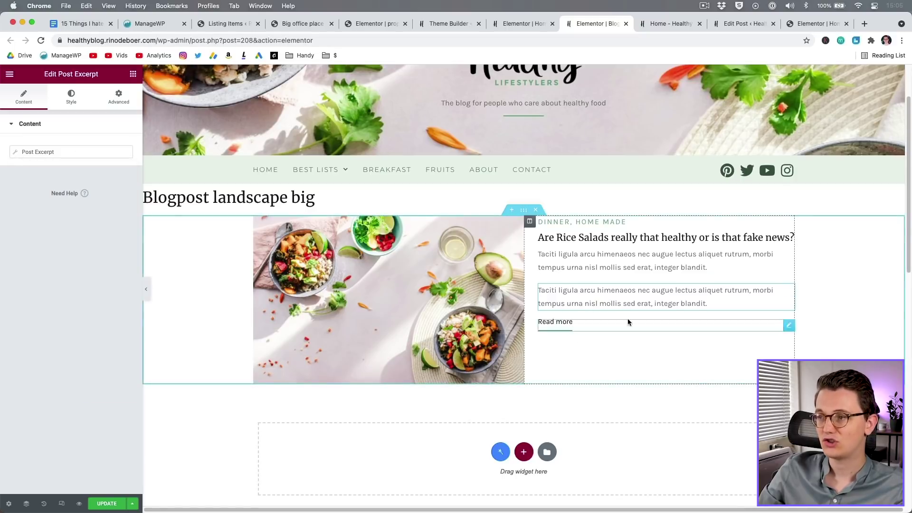
pyautogui.click(817, 23)
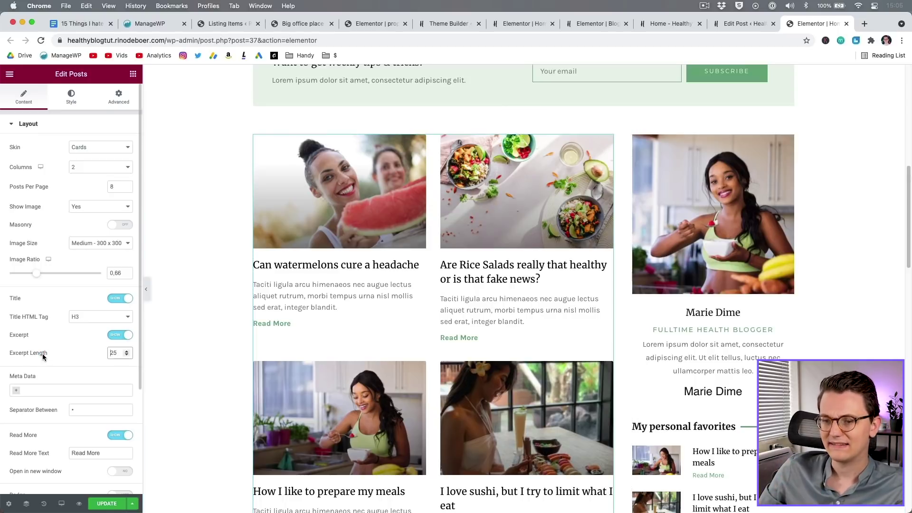
# - Inspect the second excerpt's options in the template, then open the Project Inquiry form's settings
pyautogui.click(596, 23)
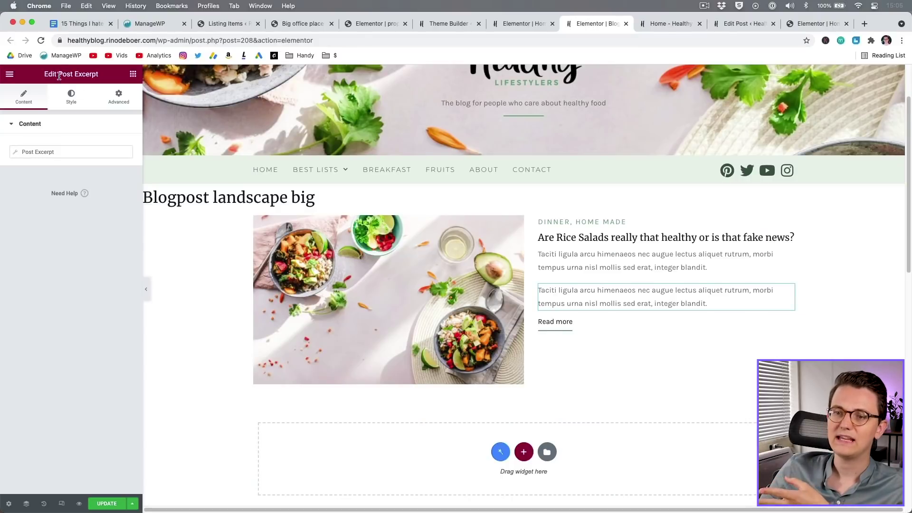
pyautogui.rightClick(591, 300)
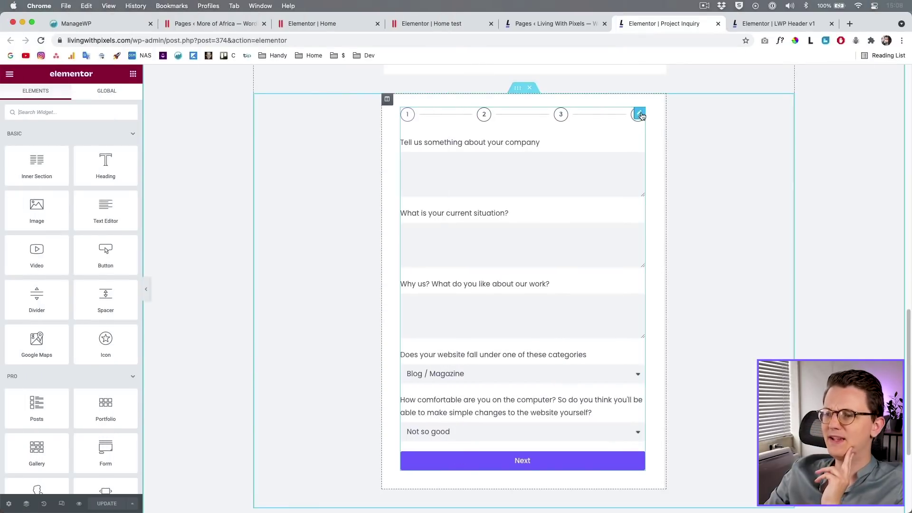
pyautogui.click(639, 115)
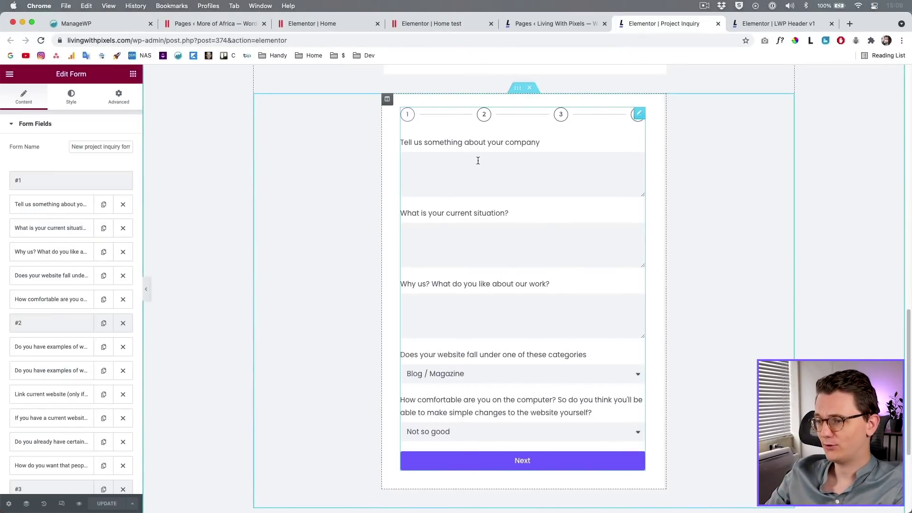
# - Step the form preview ahead to the budget questions, then back to the website-example questions
pyautogui.click(512, 462)
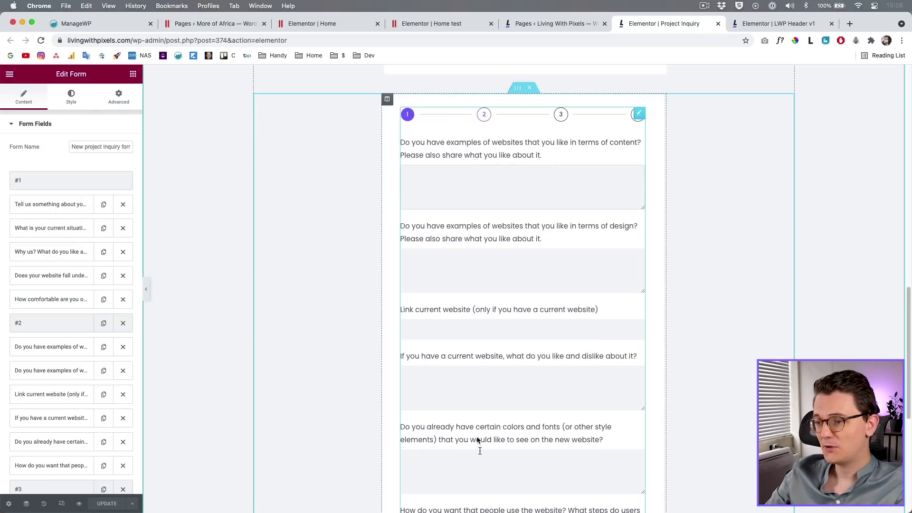
pyautogui.scroll(-3, 479, 444)
pyautogui.click(547, 490)
pyautogui.scroll(4, 535, 299)
pyautogui.scroll(-2, 530, 309)
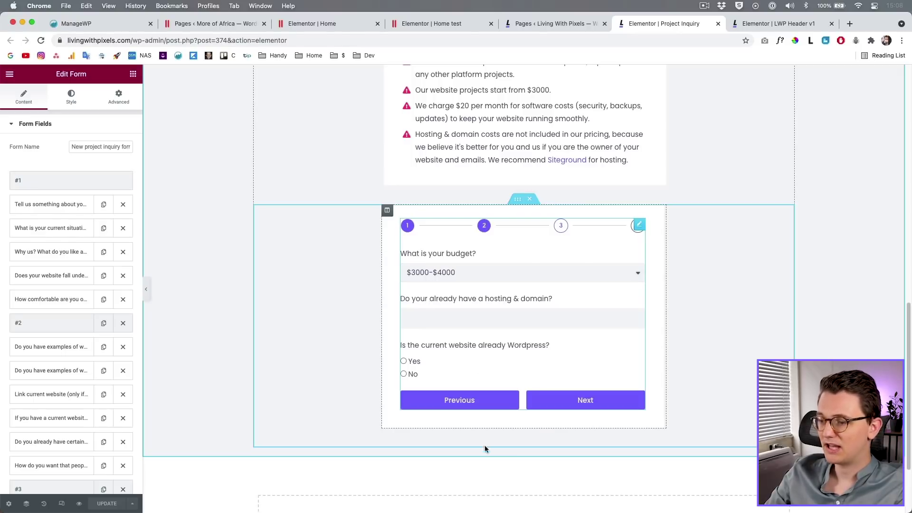
pyautogui.click(485, 404)
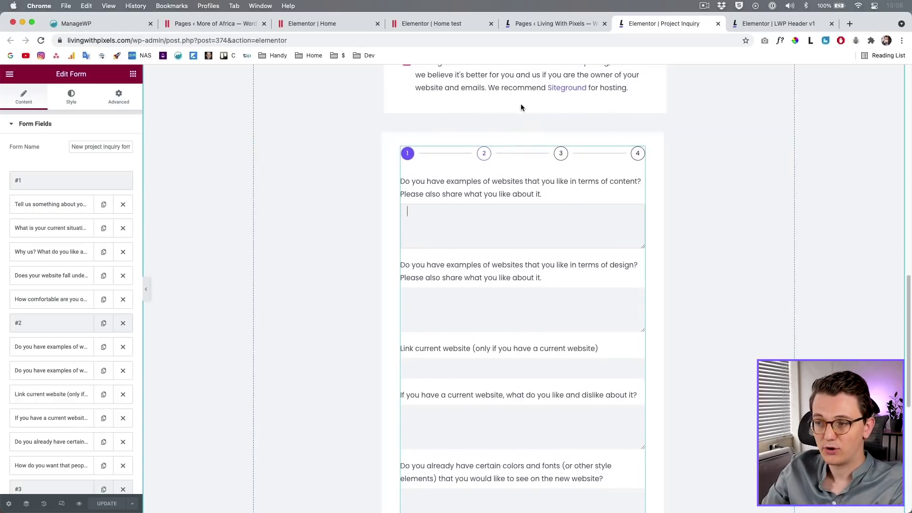
pyautogui.scroll(-2, 488, 452)
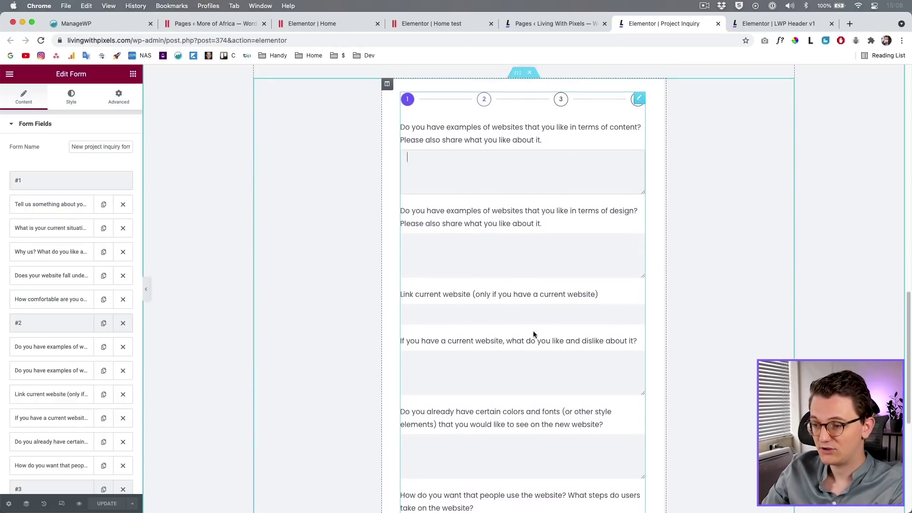
pyautogui.scroll(-2, 533, 330)
# - Remove the trailing period from the second website-examples field's label
pyautogui.click(452, 306)
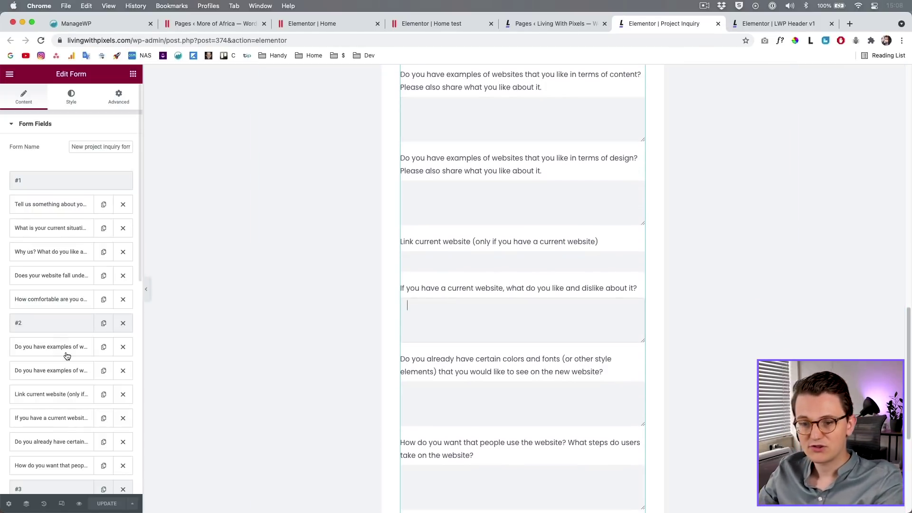
pyautogui.scroll(-1, 52, 375)
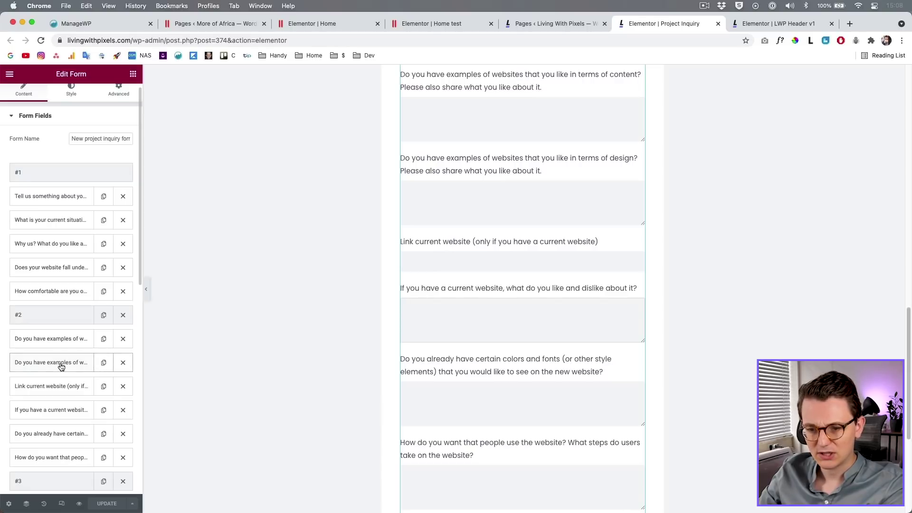
pyautogui.click(61, 365)
pyautogui.press('BackSpace')
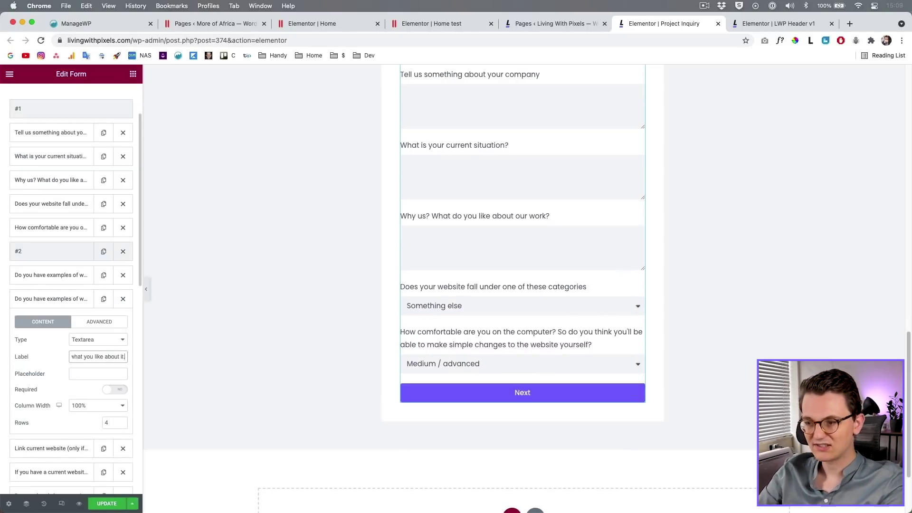
pyautogui.scroll(4, 464, 346)
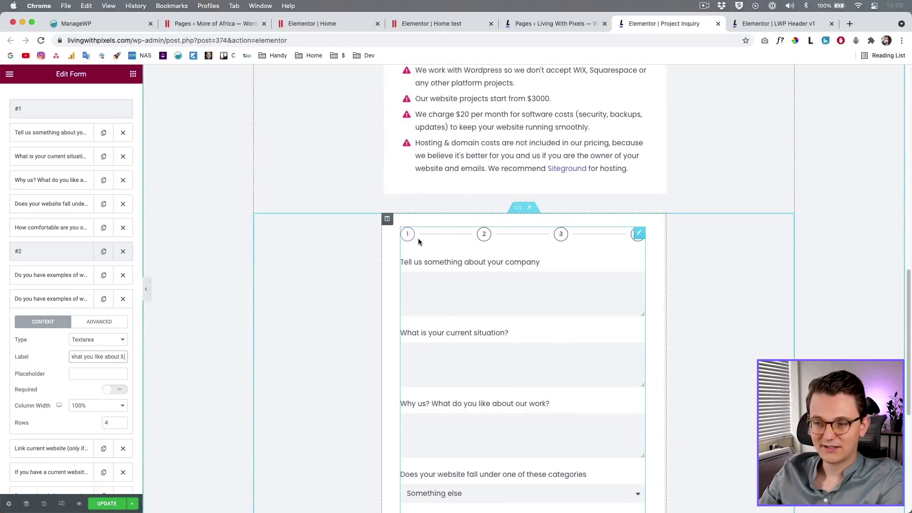
pyautogui.scroll(-3, 475, 301)
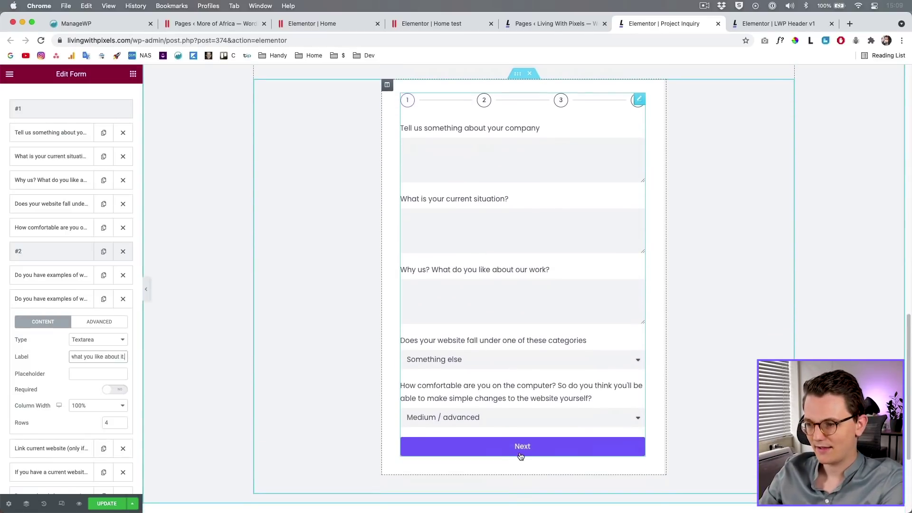
pyautogui.click(522, 448)
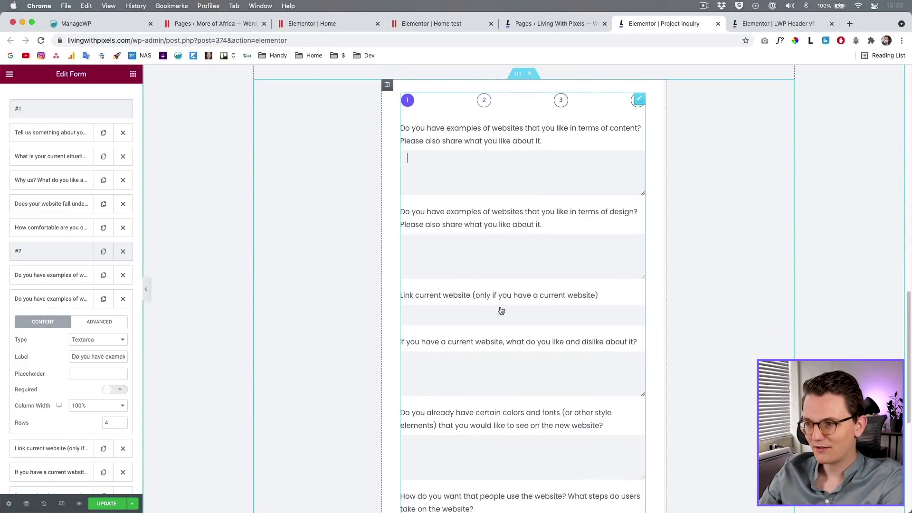
pyautogui.click(66, 299)
# - Delete the 'y' from the current-website question's label and return the preview to step 2
pyautogui.click(66, 350)
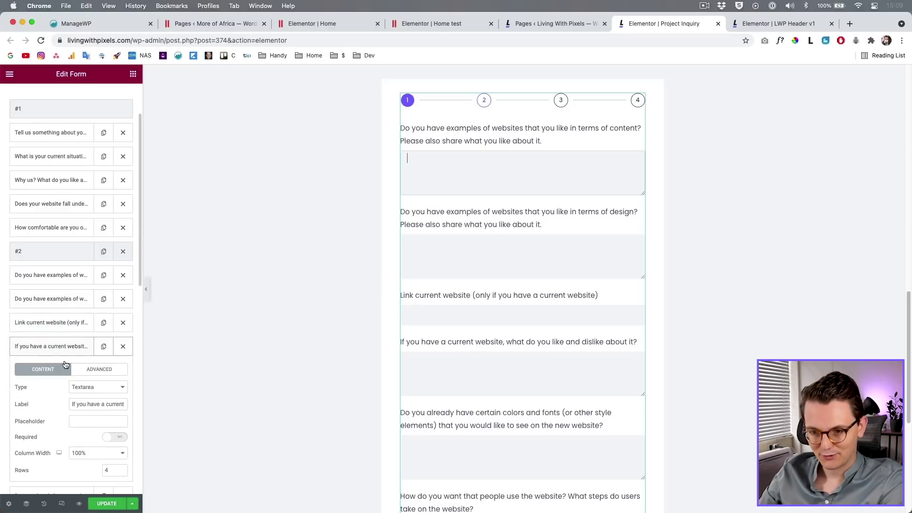
pyautogui.click(79, 404)
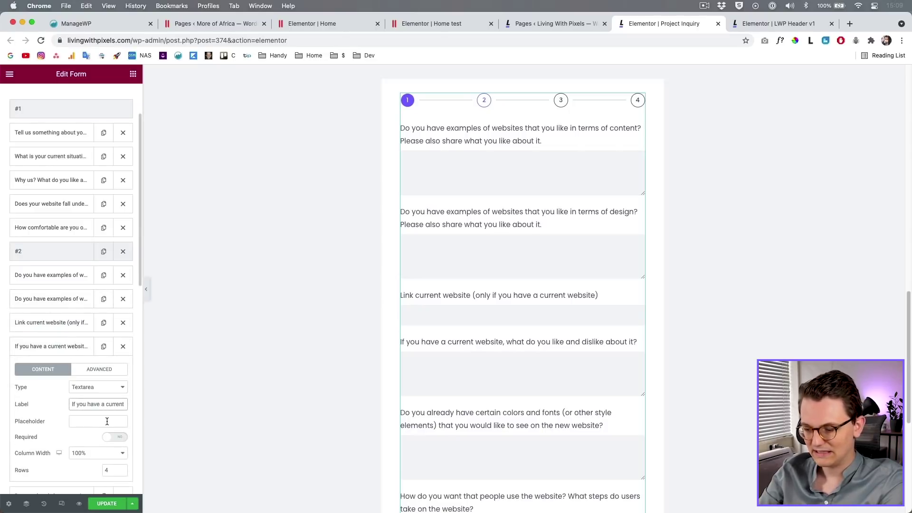
pyautogui.press('BackSpace')
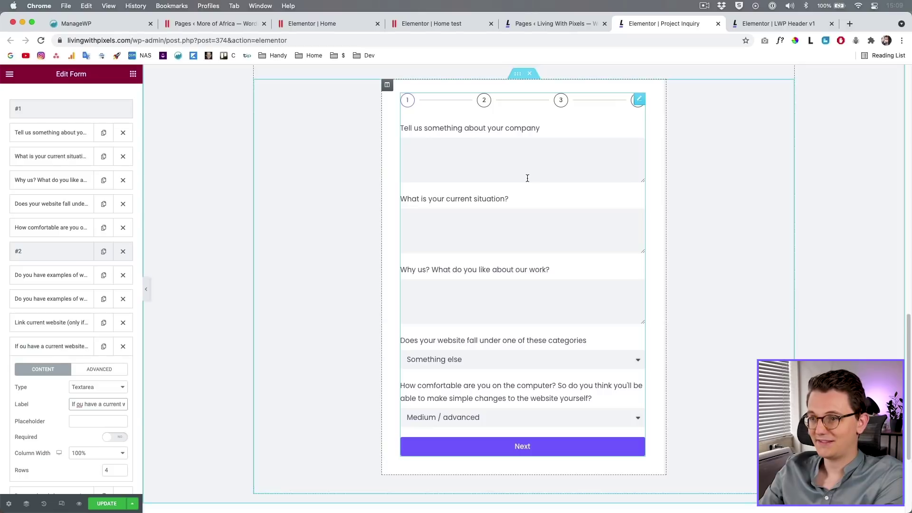
pyautogui.click(525, 448)
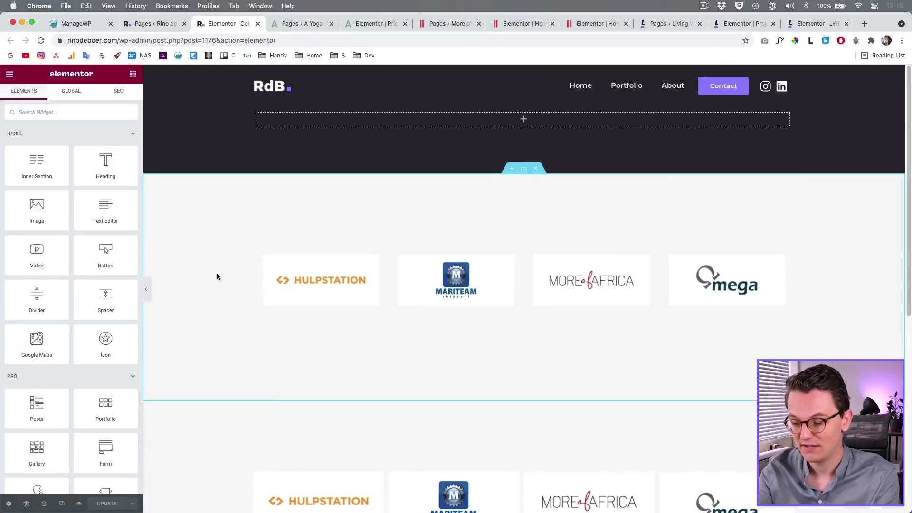
# - Capture a partial screenshot of the RdB header area
pyautogui.press('super+shift+4')
pyautogui.moveTo(251, 69); pyautogui.dragTo(791, 140)
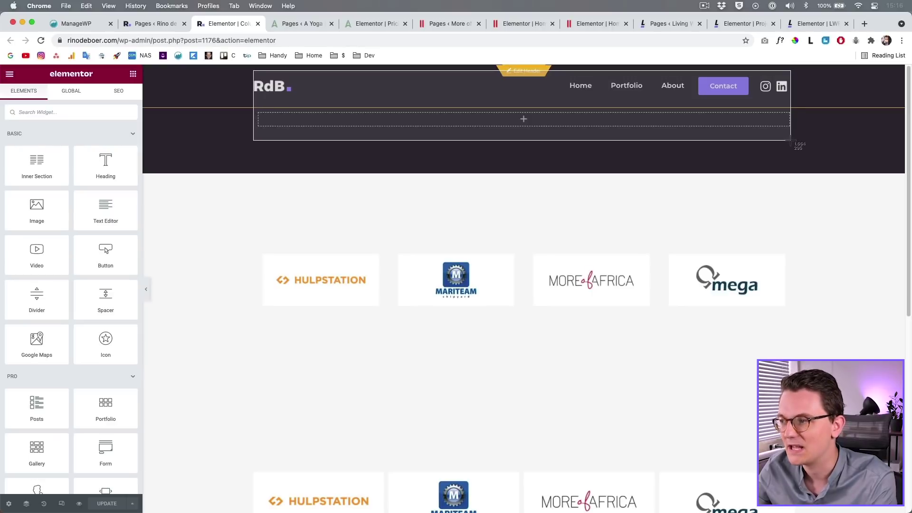
pyautogui.moveTo(790, 140); pyautogui.dragTo(791, 141)
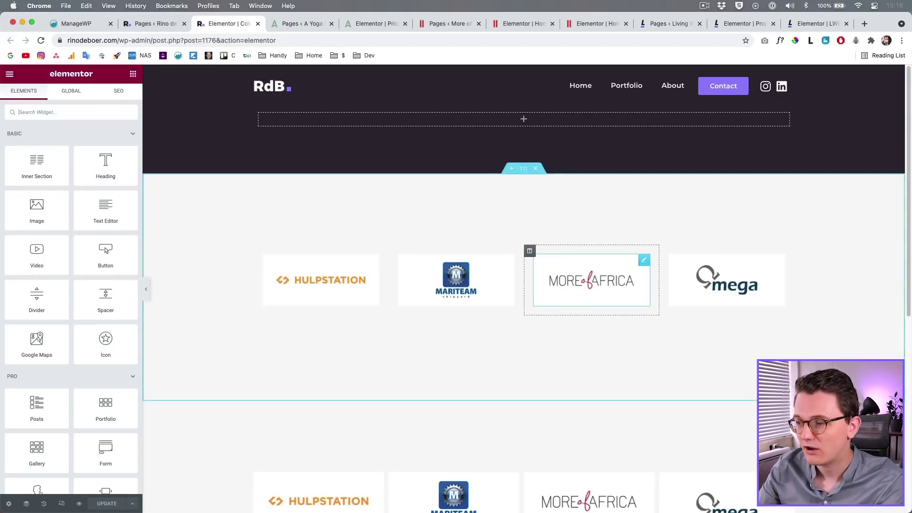
pyautogui.scroll(-3, 566, 289)
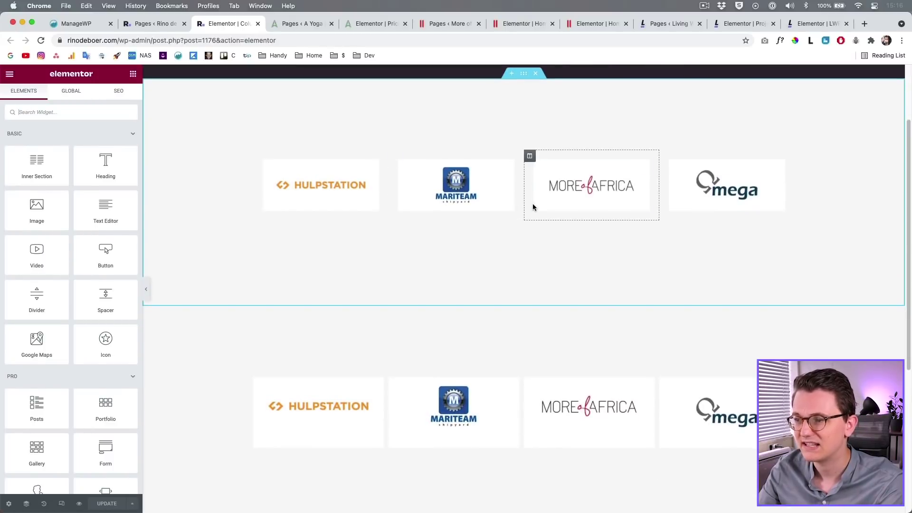
pyautogui.scroll(3, 532, 308)
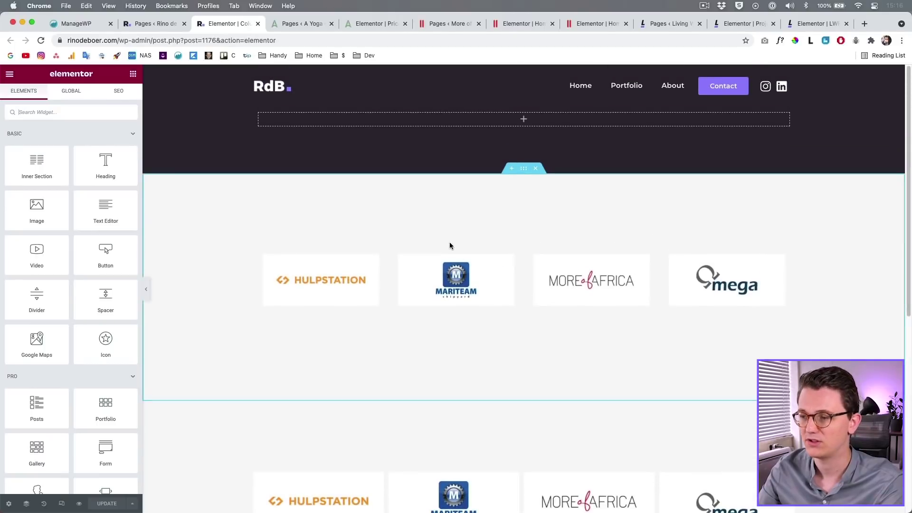
# - Try Extended and Wide column gaps on the logo section, settling on Wider
pyautogui.click(527, 175)
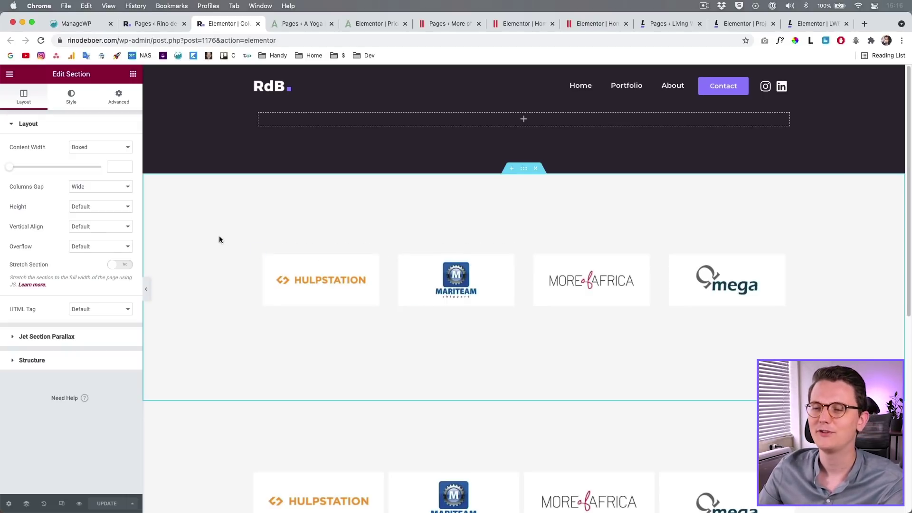
pyautogui.click(98, 188)
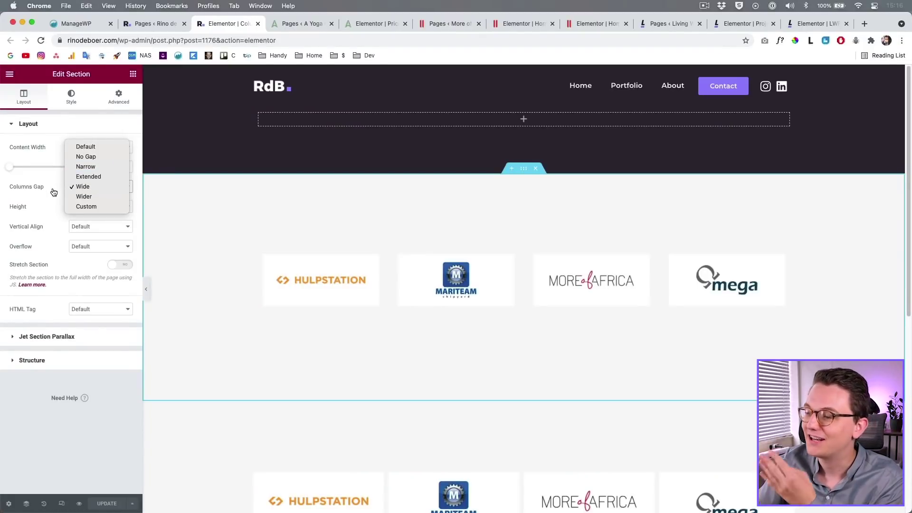
pyautogui.click(103, 177)
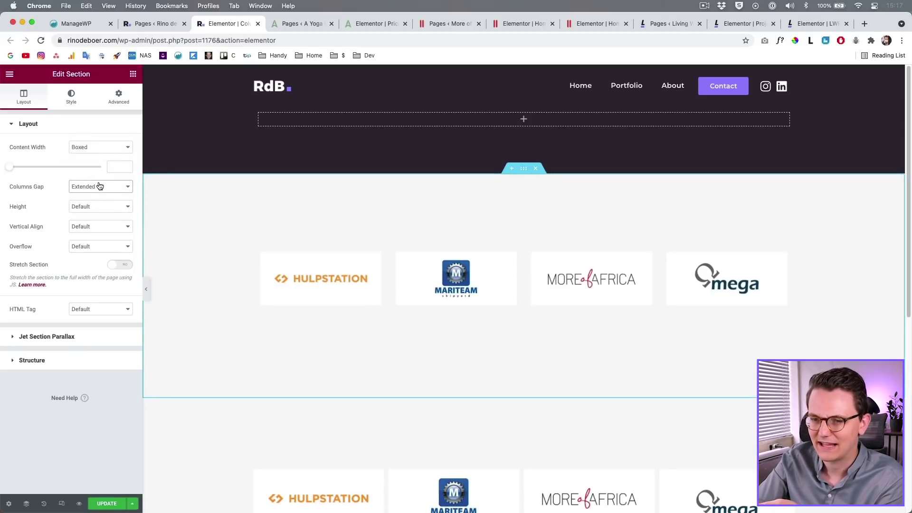
pyautogui.click(100, 185)
pyautogui.click(100, 198)
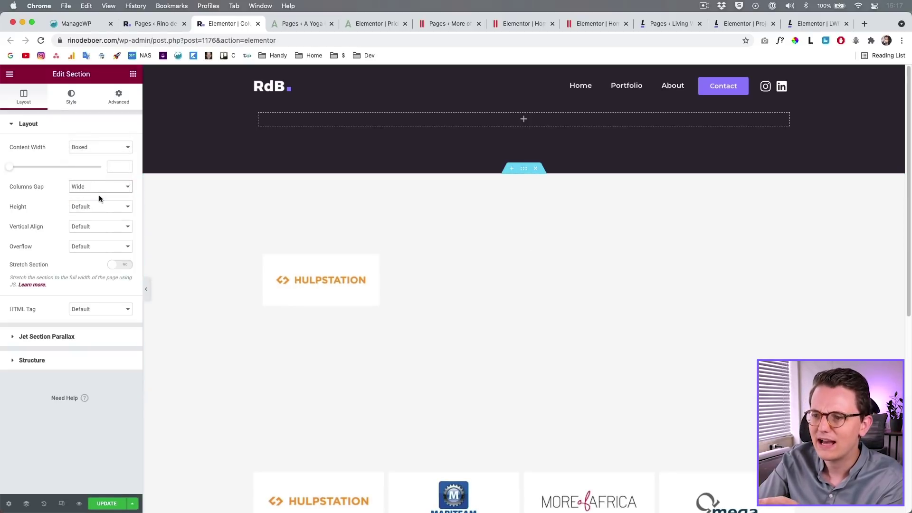
pyautogui.click(96, 191)
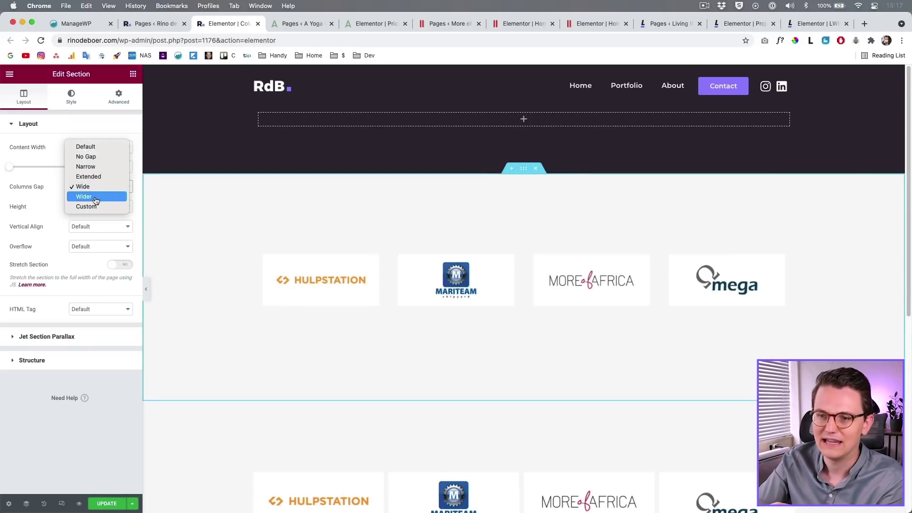
pyautogui.click(96, 196)
pyautogui.click(93, 191)
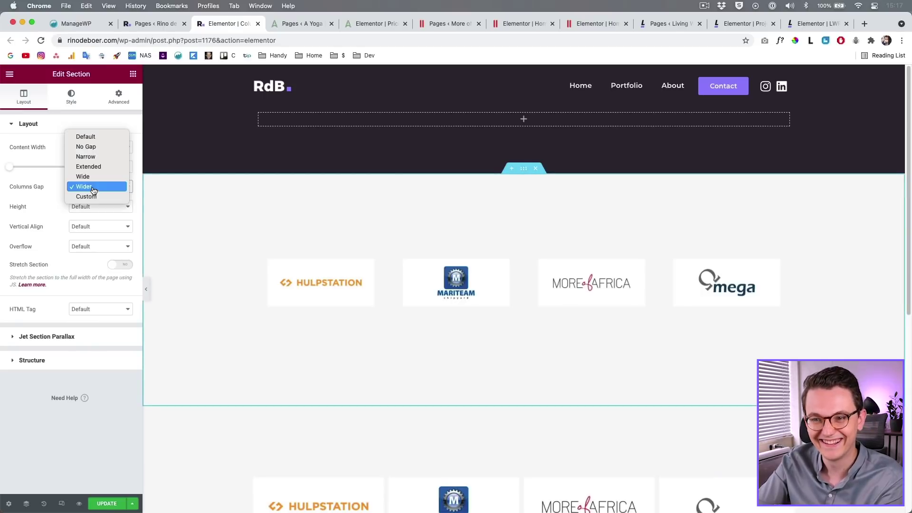
pyautogui.click(50, 193)
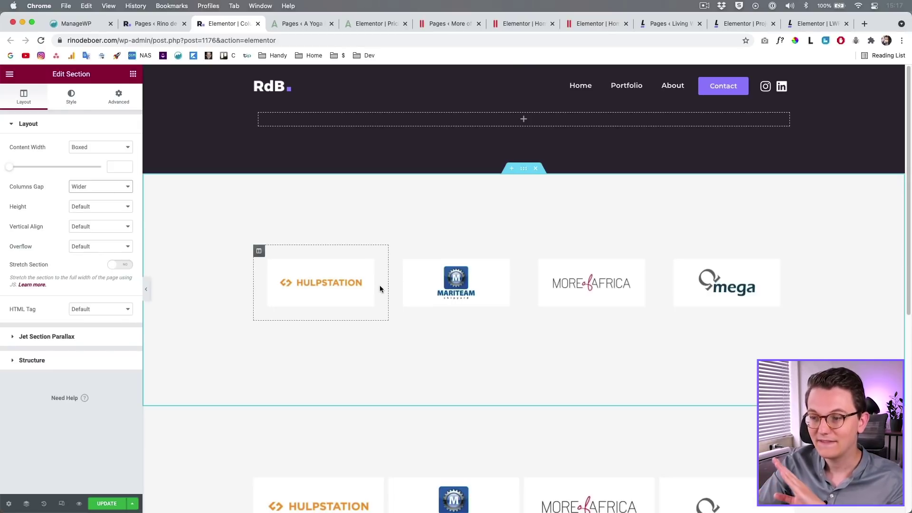
pyautogui.scroll(-5, 381, 286)
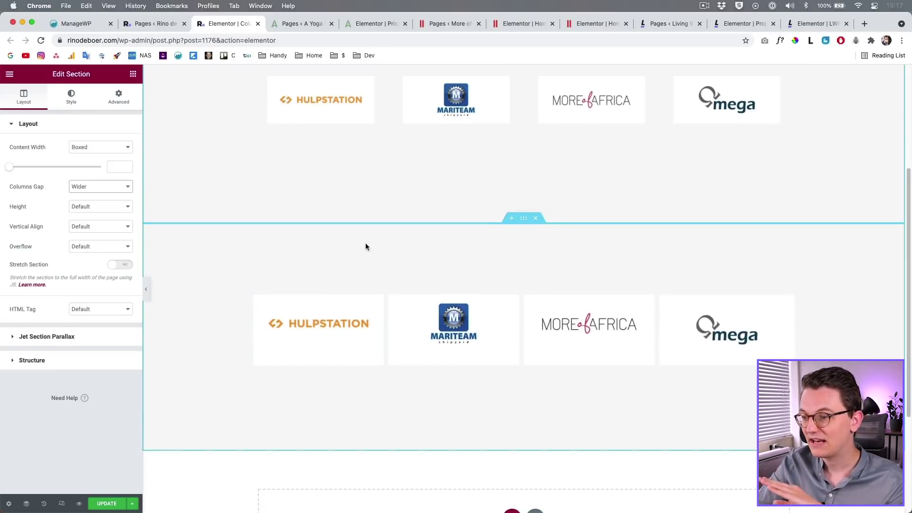
pyautogui.scroll(5, 387, 290)
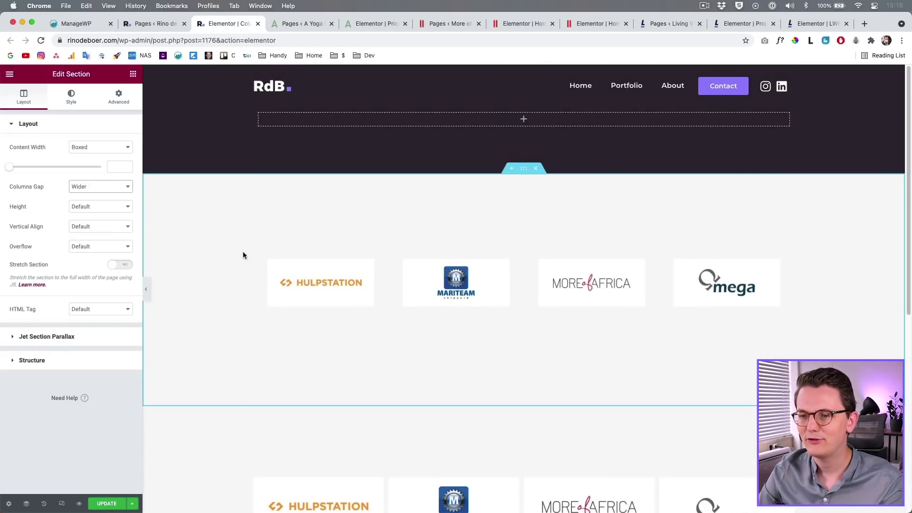
pyautogui.scroll(-1, 242, 256)
pyautogui.scroll(-5, 243, 255)
# - Set the Hulpstation column's padding to 40, reset it to 0, and show the section's gap choices
pyautogui.click(259, 282)
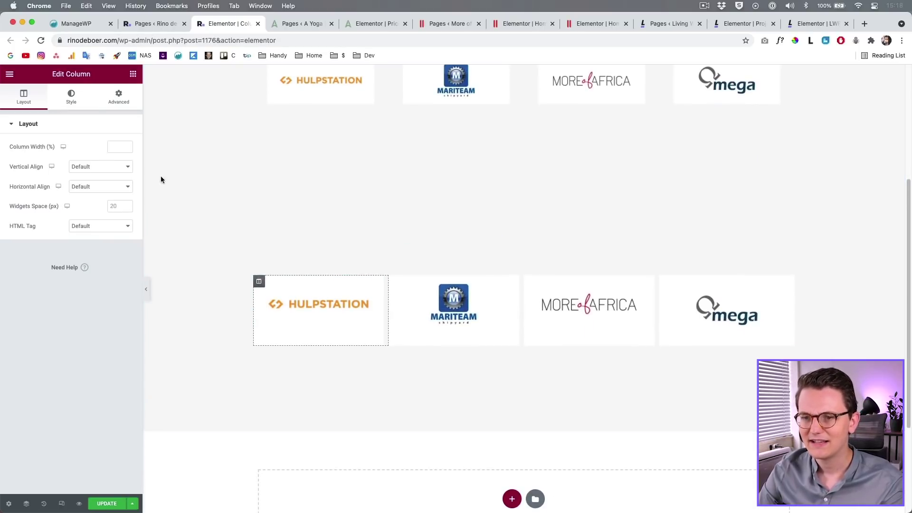
pyautogui.click(118, 97)
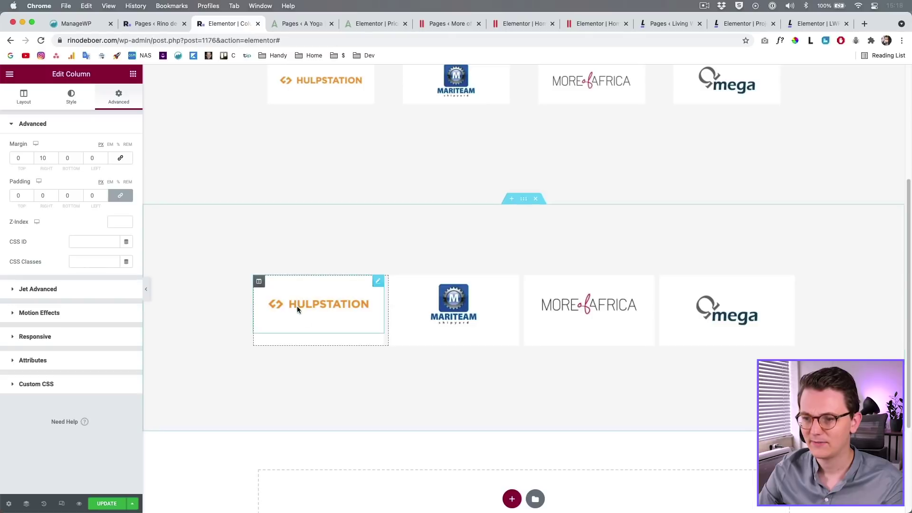
pyautogui.click(54, 200)
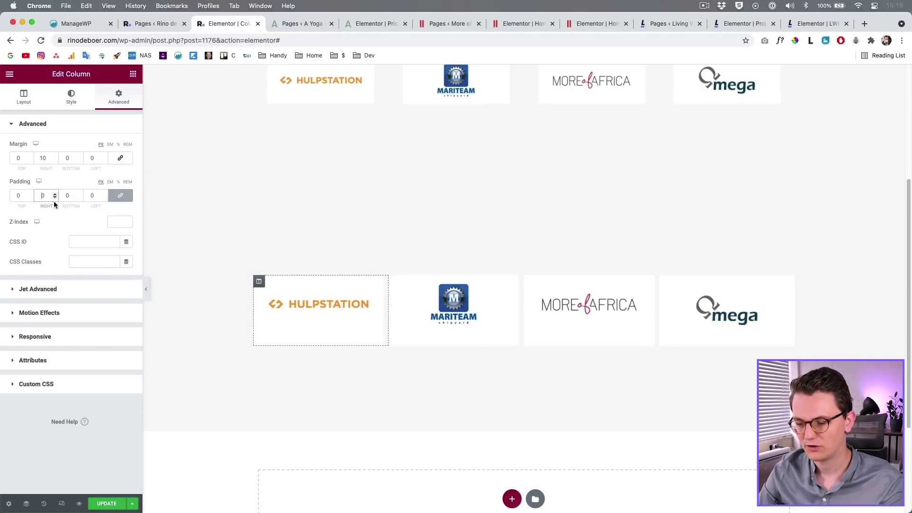
pyautogui.write('40')
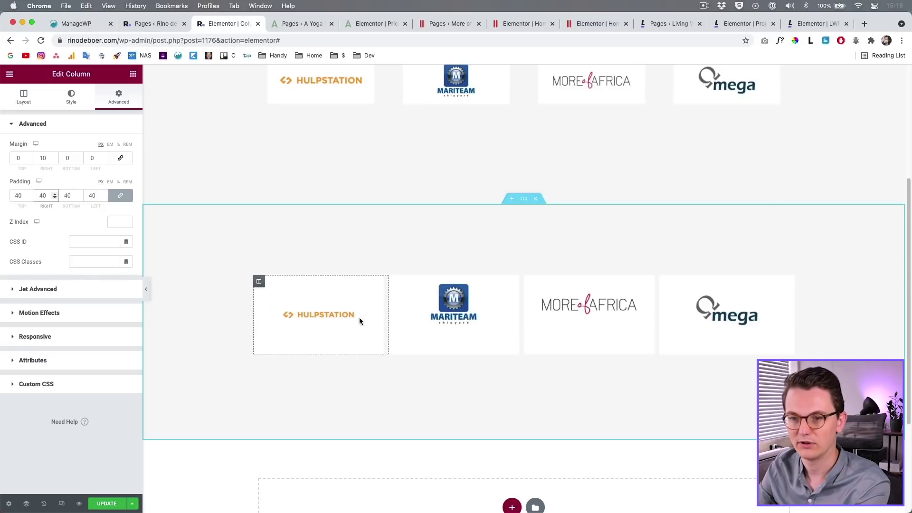
pyautogui.press('BackSpace')
pyautogui.press('BackSpace')
pyautogui.write('0')
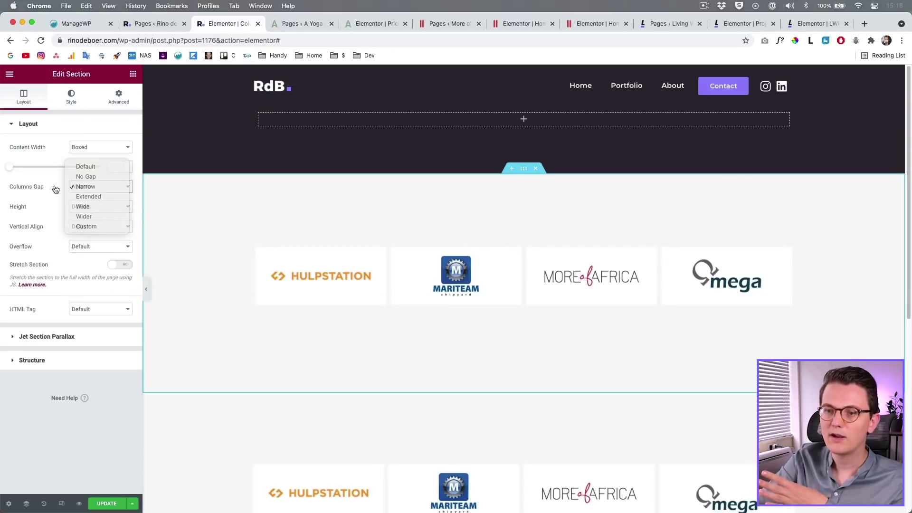
pyautogui.click(86, 186)
pyautogui.click(82, 189)
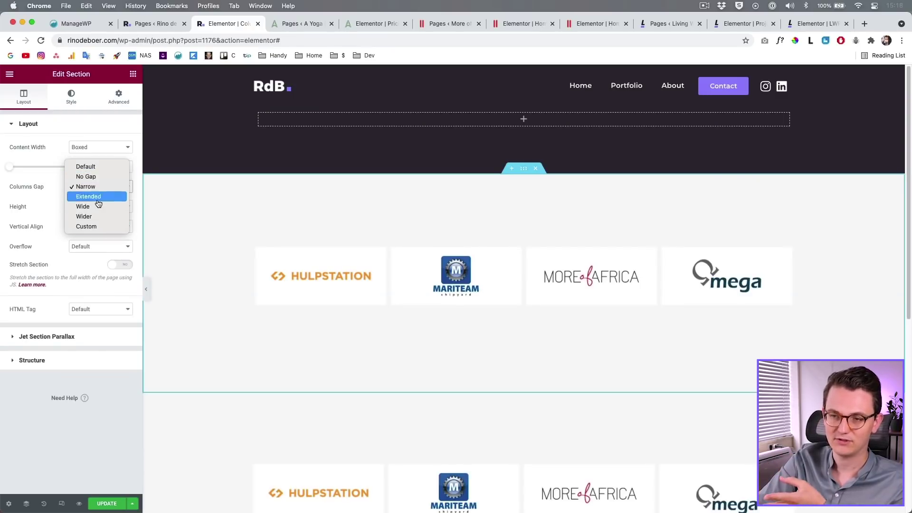
# - Switch the logo section's column gap to Custom and enter 10 px
pyautogui.click(42, 189)
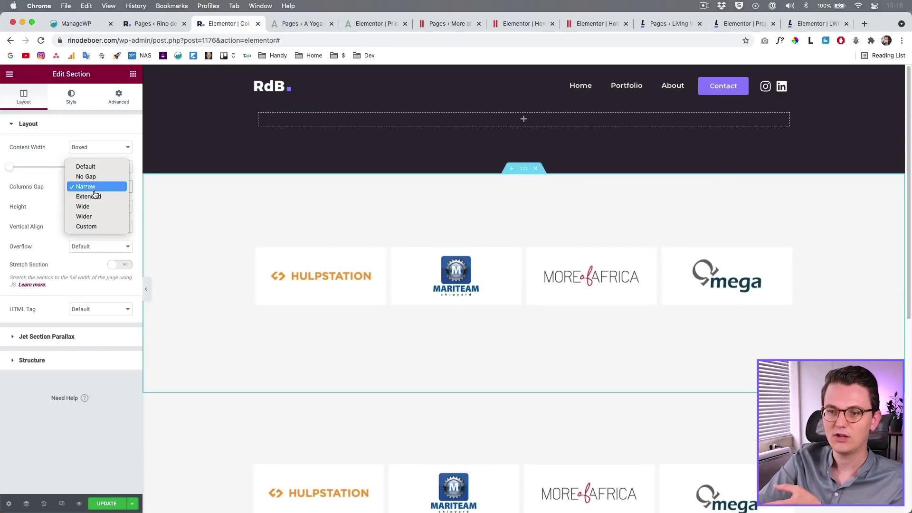
pyautogui.click(101, 226)
pyautogui.click(113, 217)
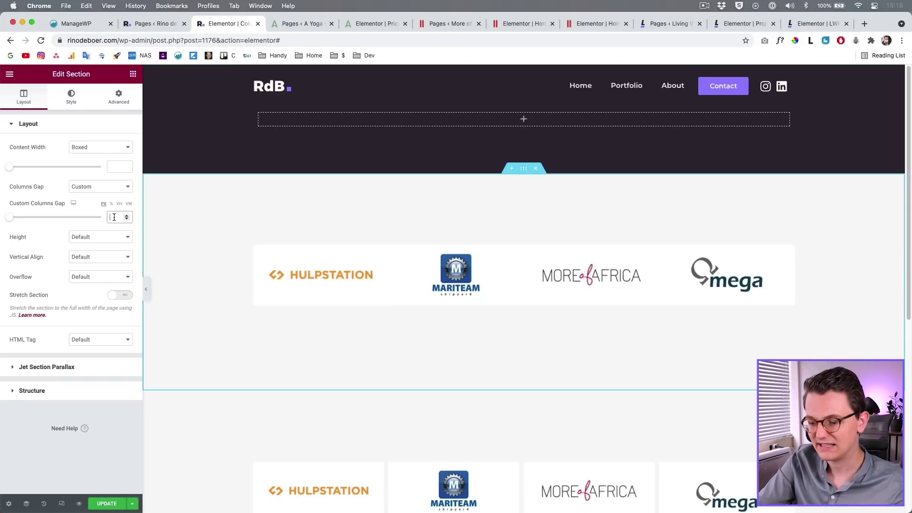
pyautogui.write('10')
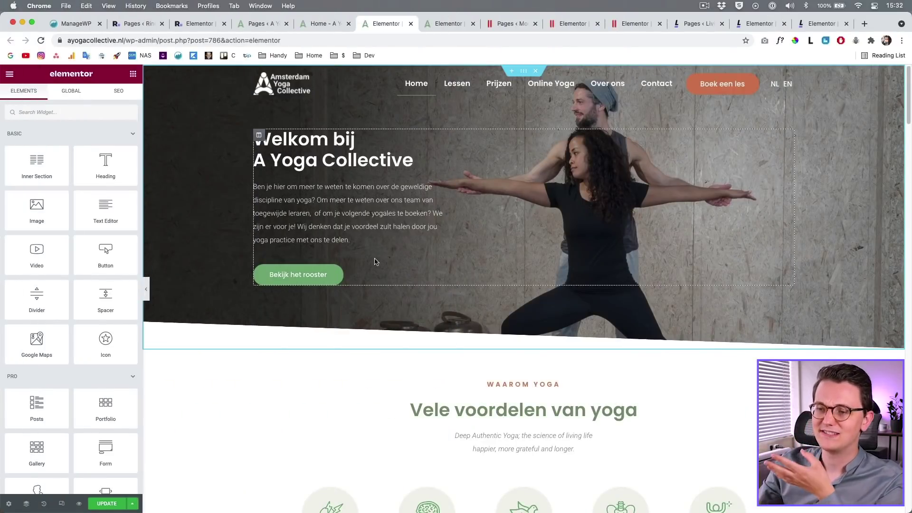
# - Open Site Settings, view the Global Colors palette, and return to the overview
pyautogui.scroll(-3, 420, 163)
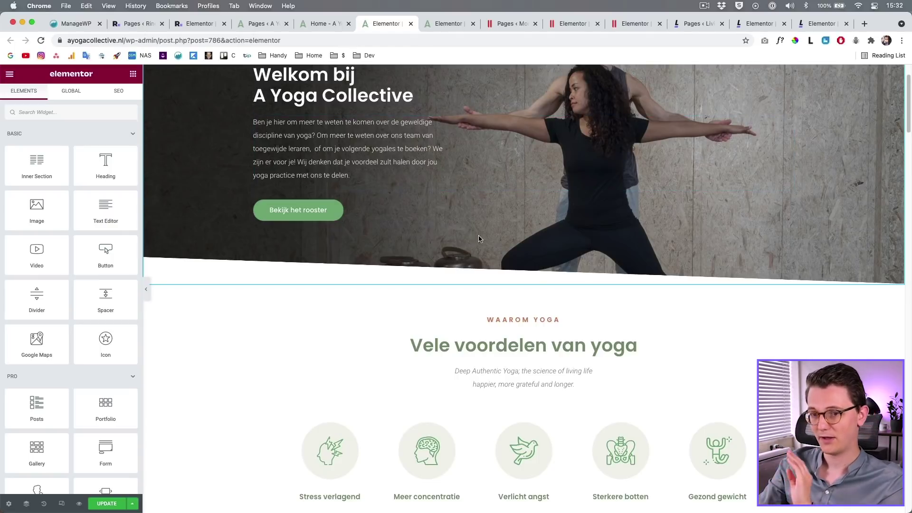
pyautogui.click(9, 73)
pyautogui.click(47, 113)
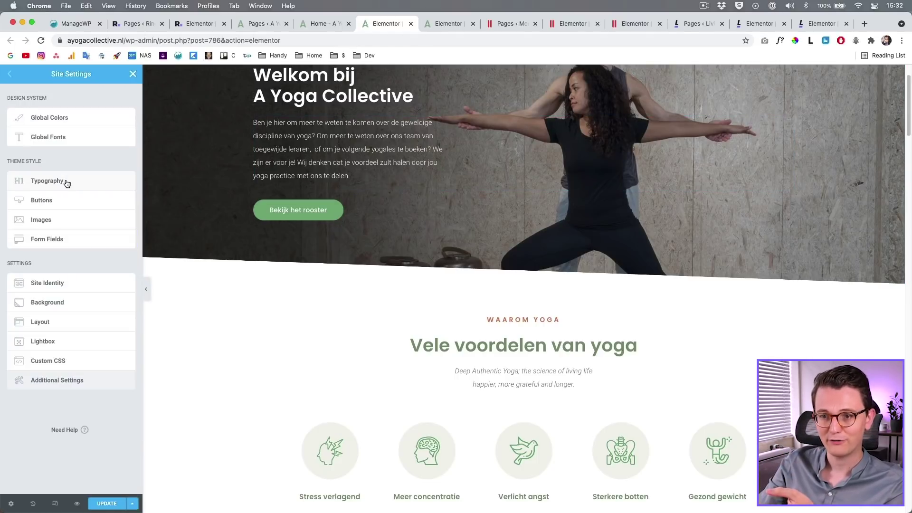
pyautogui.click(60, 123)
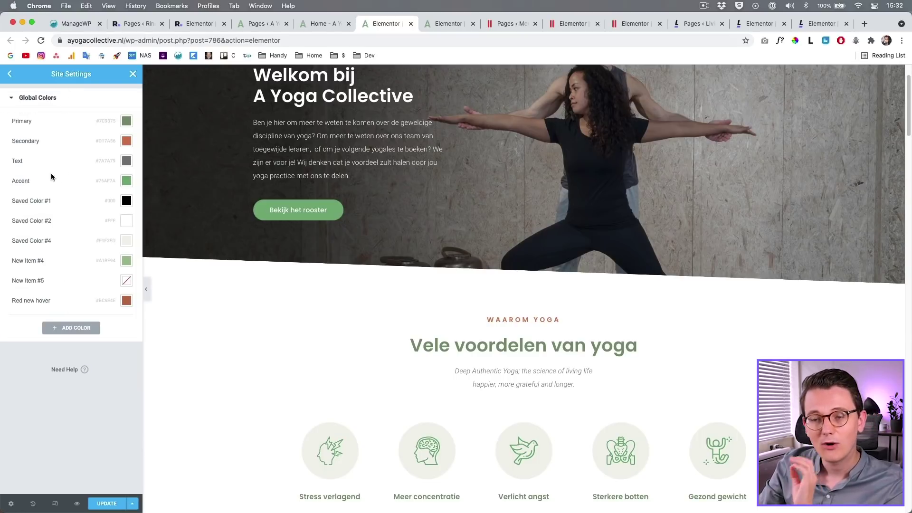
pyautogui.click(10, 75)
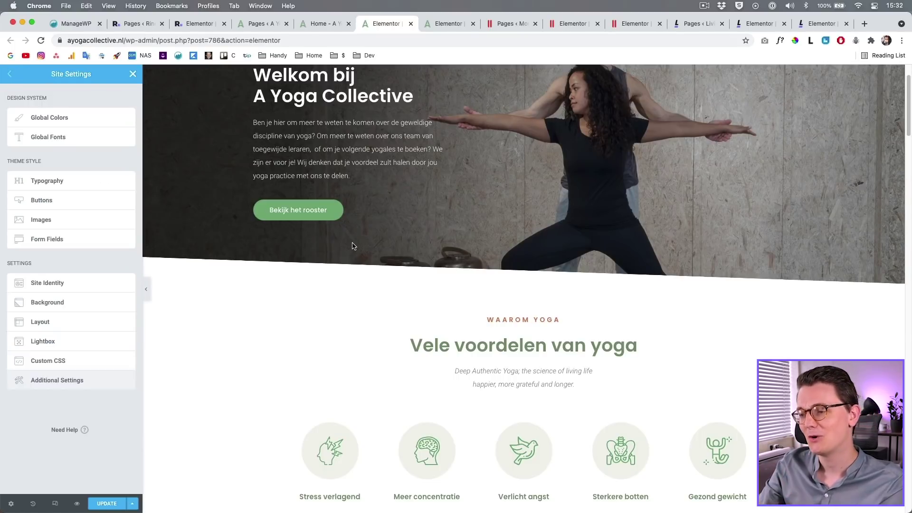
pyautogui.scroll(-3, 262, 283)
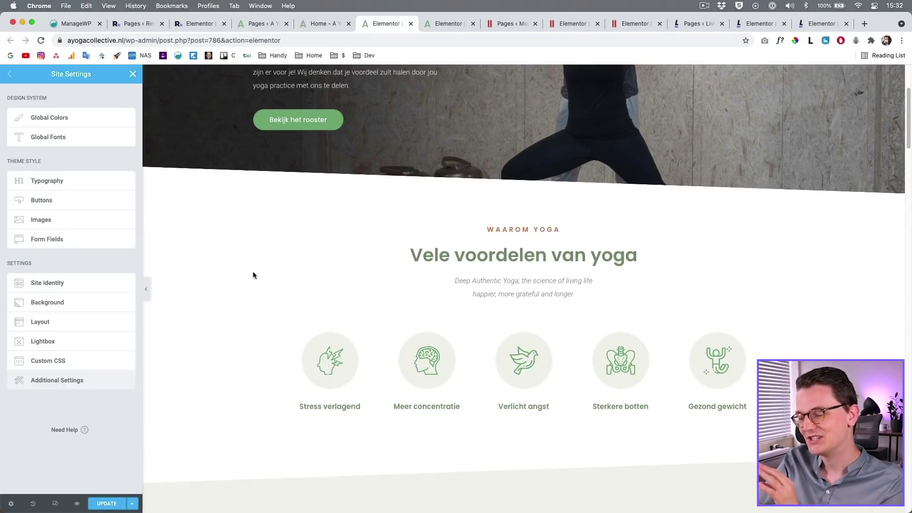
pyautogui.scroll(-4, 252, 274)
pyautogui.scroll(2, 252, 275)
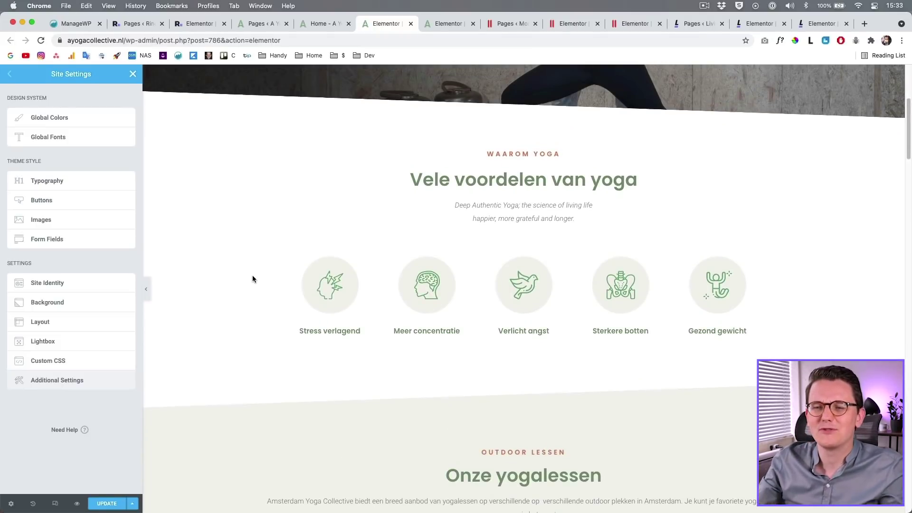
# - Open the Buttons theme style and review its 50 px radius and 15/35 padding
pyautogui.click(72, 204)
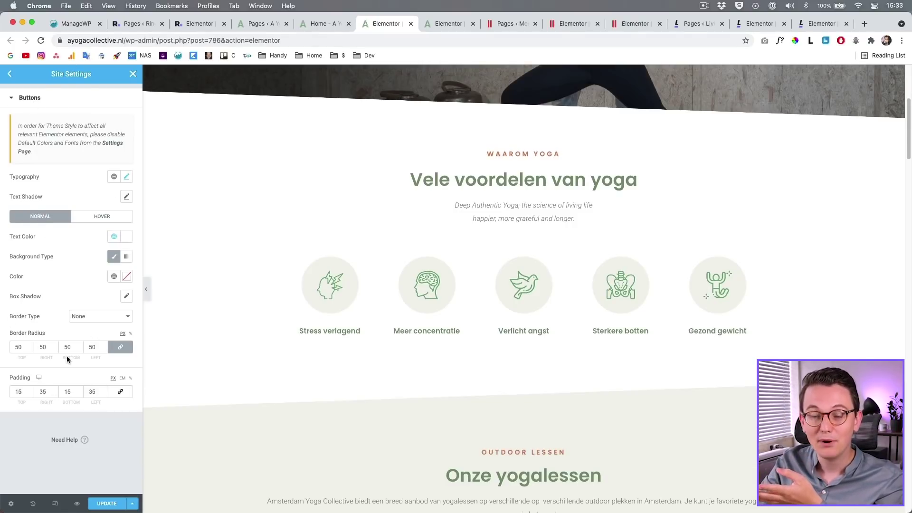
pyautogui.scroll(5, 428, 264)
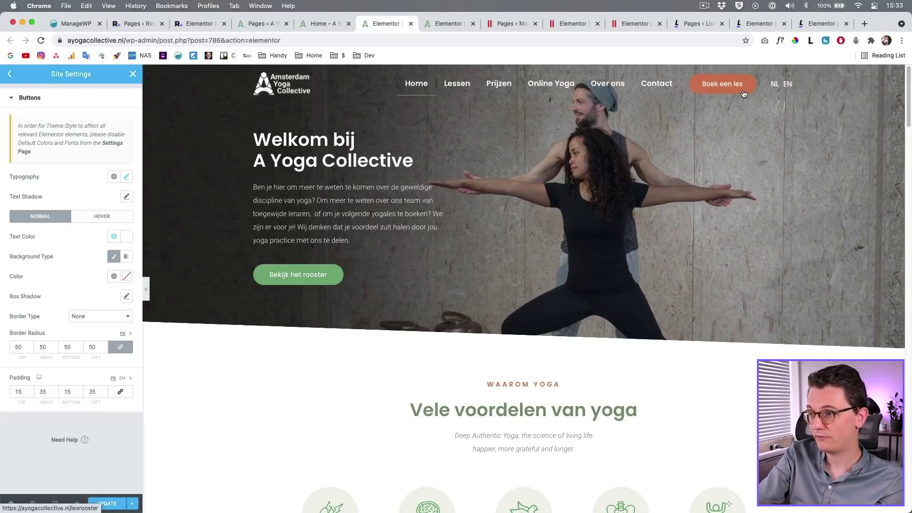
pyautogui.scroll(-6, 672, 287)
pyautogui.scroll(-20, 672, 286)
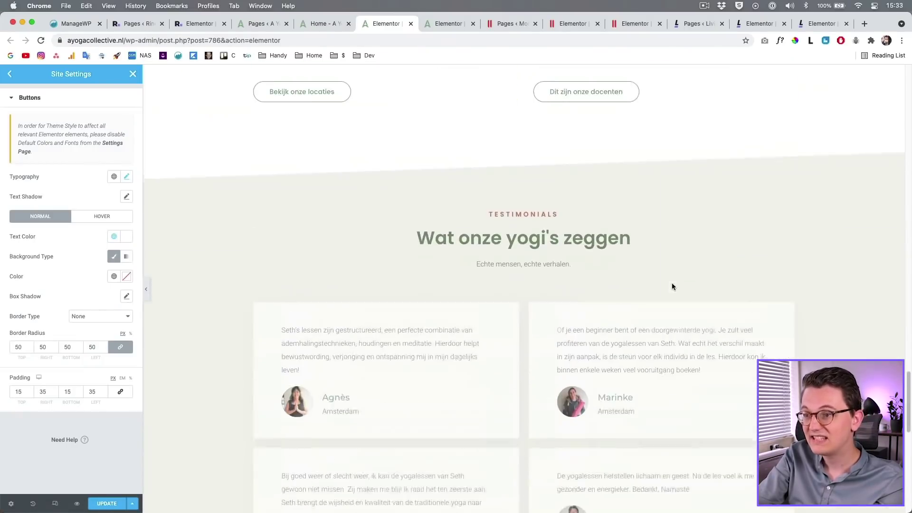
pyautogui.scroll(6, 672, 284)
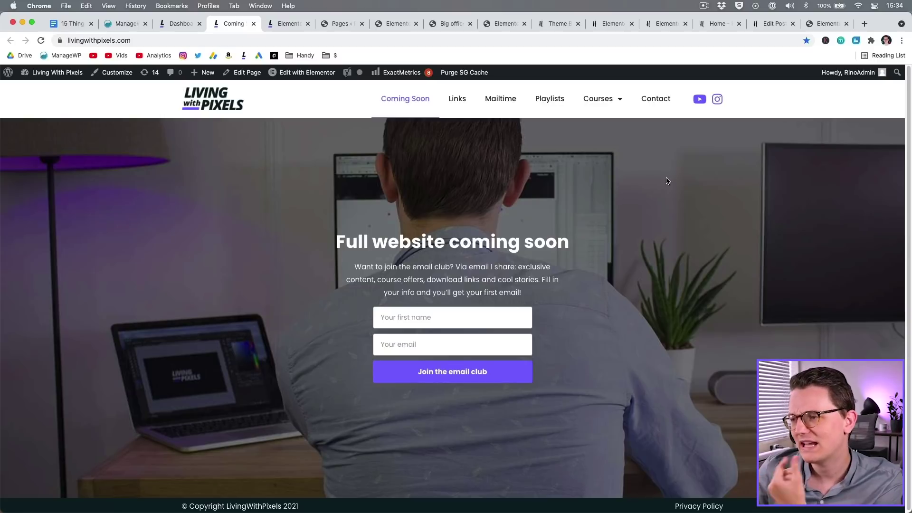
# - Open the header's Nav Menu and Social Icons settings, then switch to the mobile preview
pyautogui.click(288, 24)
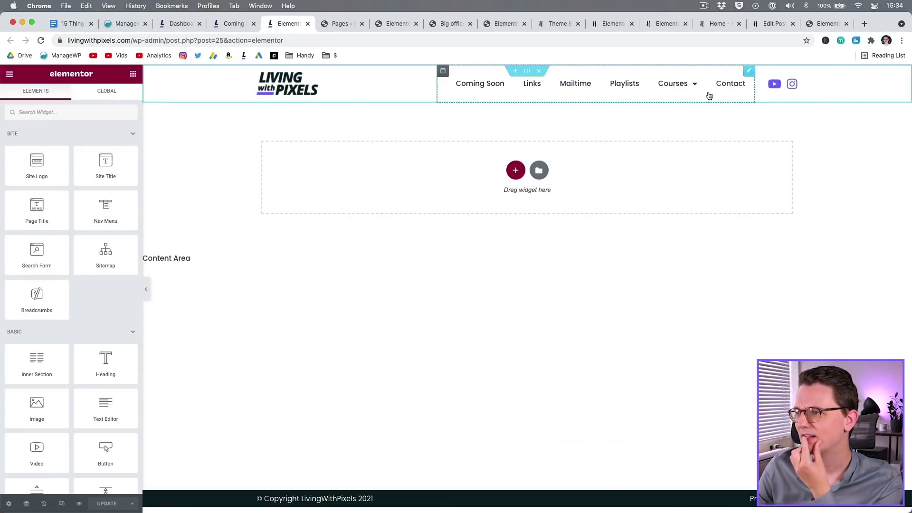
pyautogui.click(749, 72)
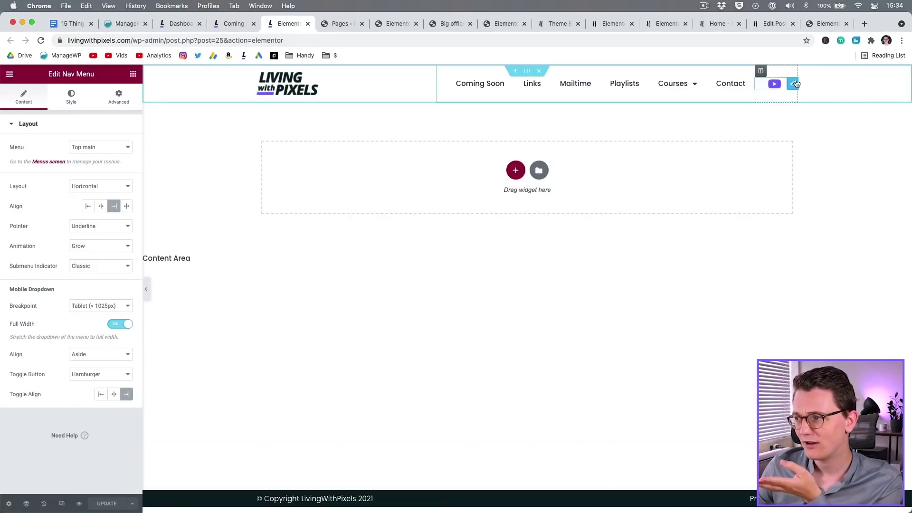
pyautogui.click(792, 85)
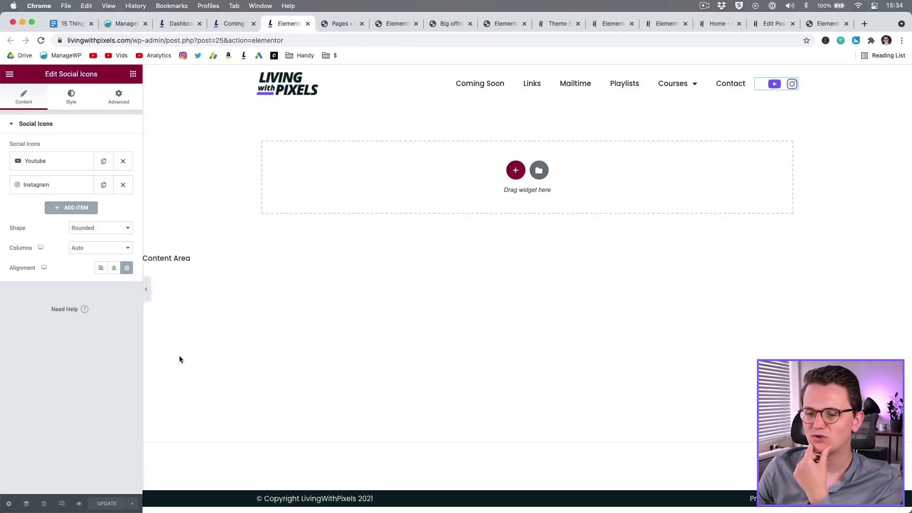
pyautogui.click(61, 503)
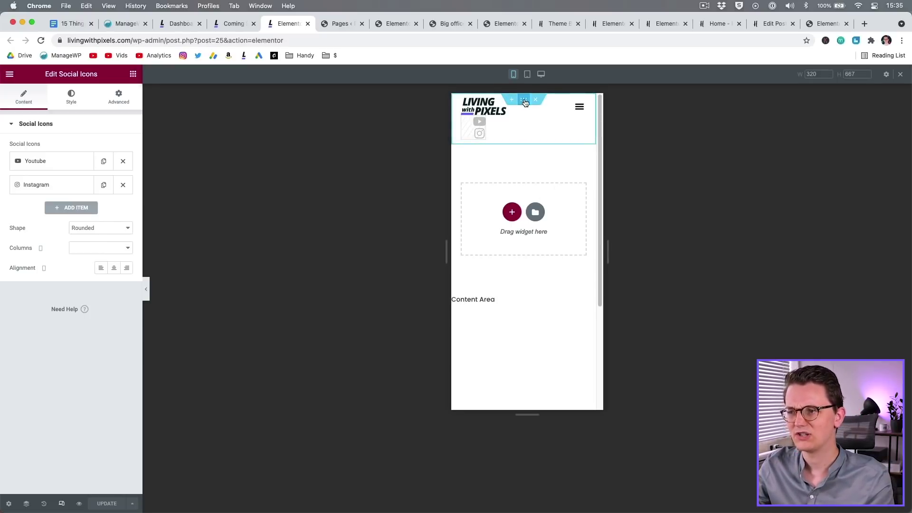
pyautogui.click(524, 100)
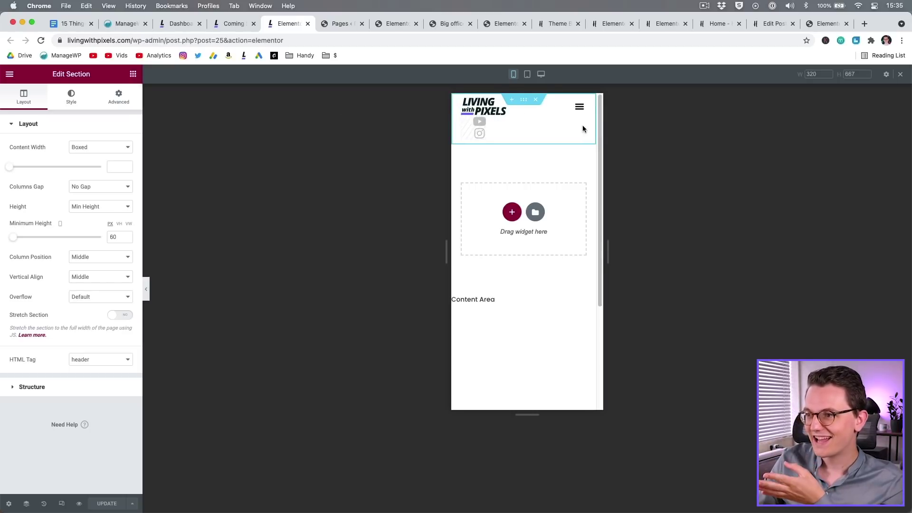
pyautogui.rightClick(523, 102)
pyautogui.click(544, 125)
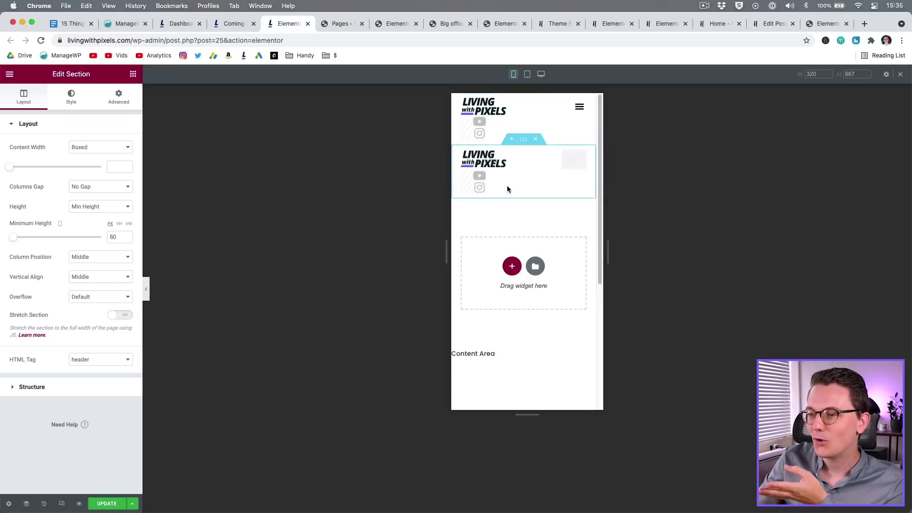
pyautogui.moveTo(456, 174); pyautogui.dragTo(541, 187)
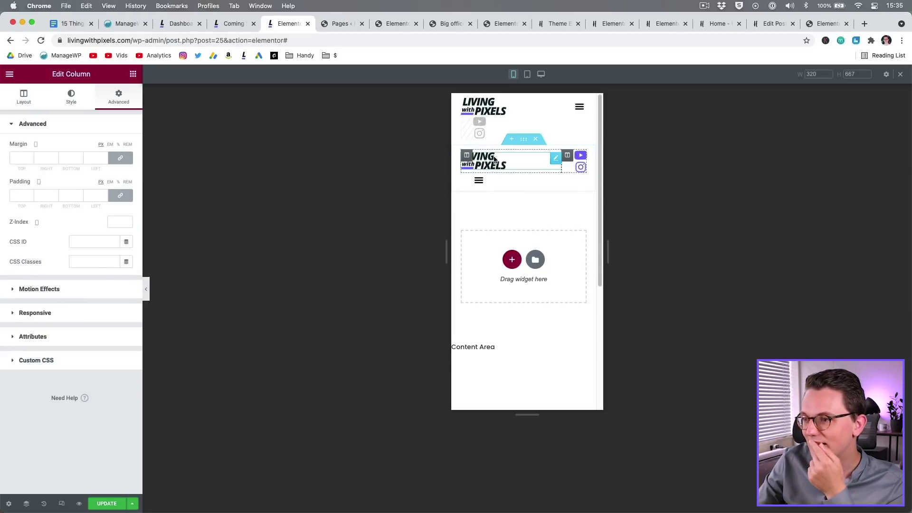
pyautogui.click(466, 155)
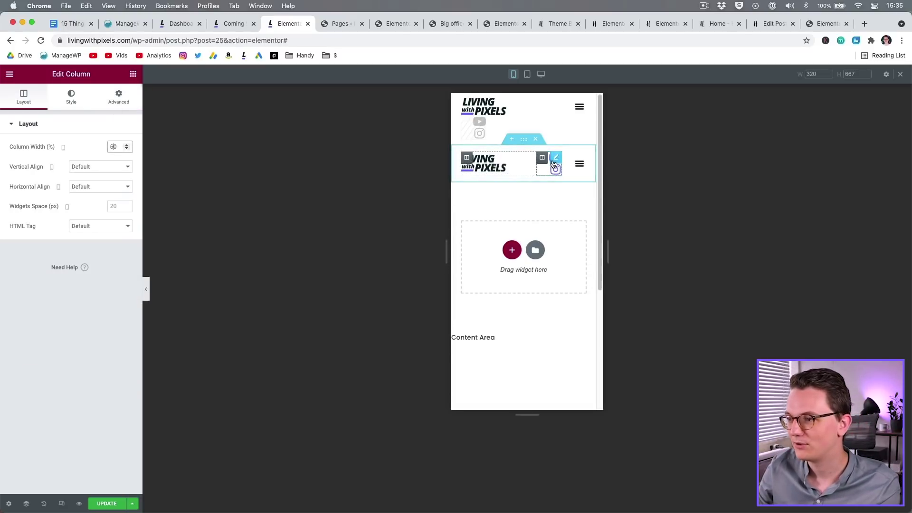
pyautogui.click(523, 141)
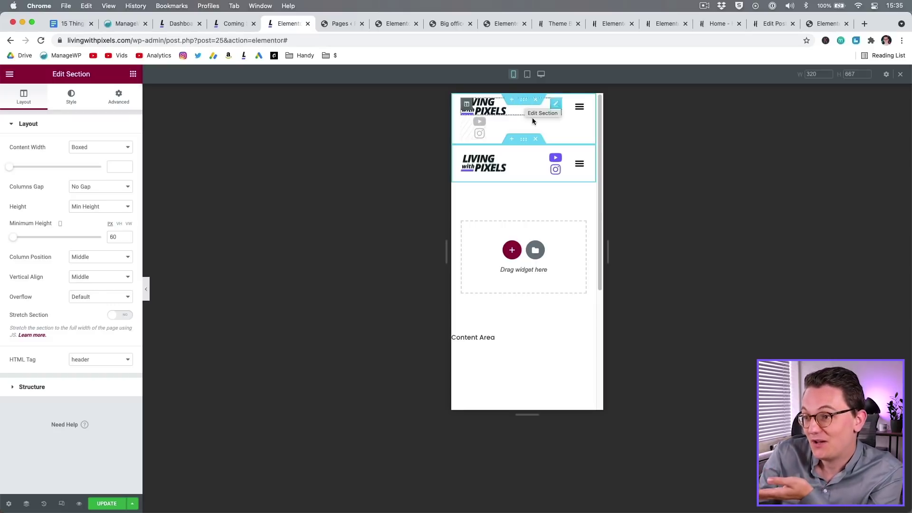
pyautogui.click(535, 139)
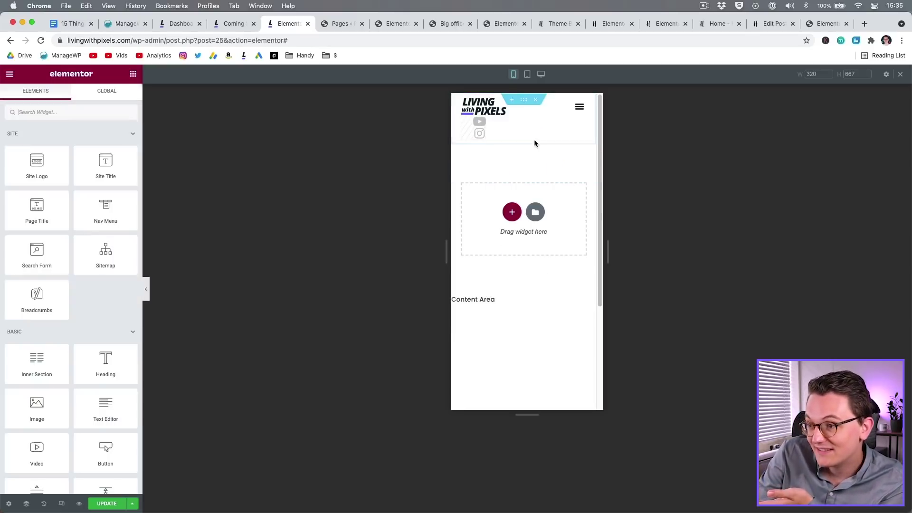
# - Expand the header section's Advanced > Responsive hide-on-device options
pyautogui.click(523, 101)
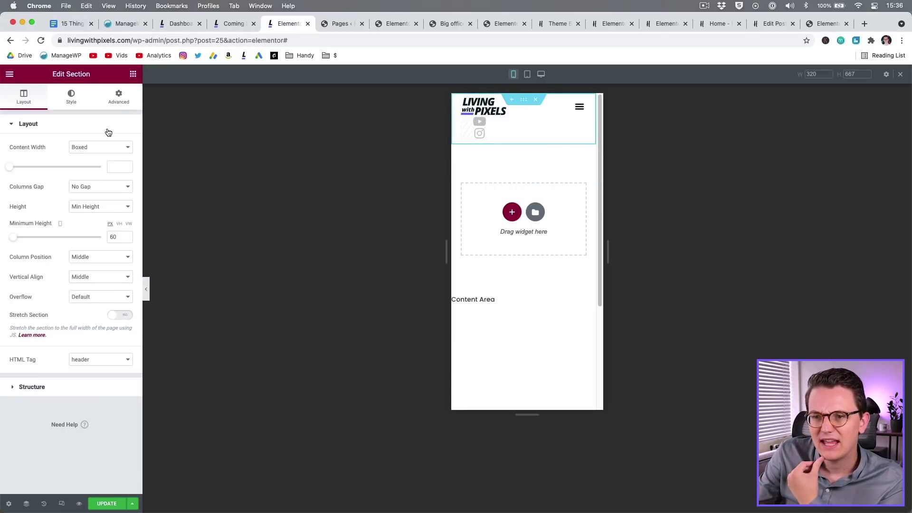
pyautogui.click(119, 99)
pyautogui.click(67, 313)
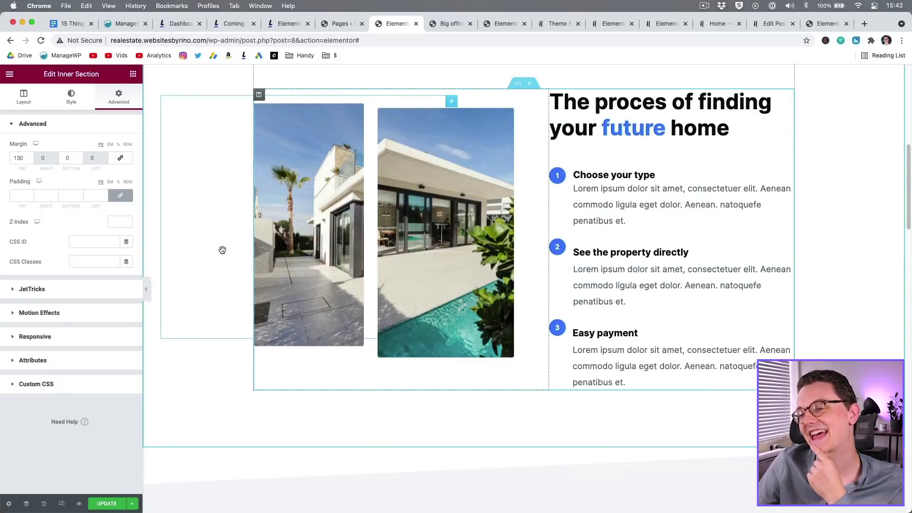
pyautogui.scroll(-8, 222, 251)
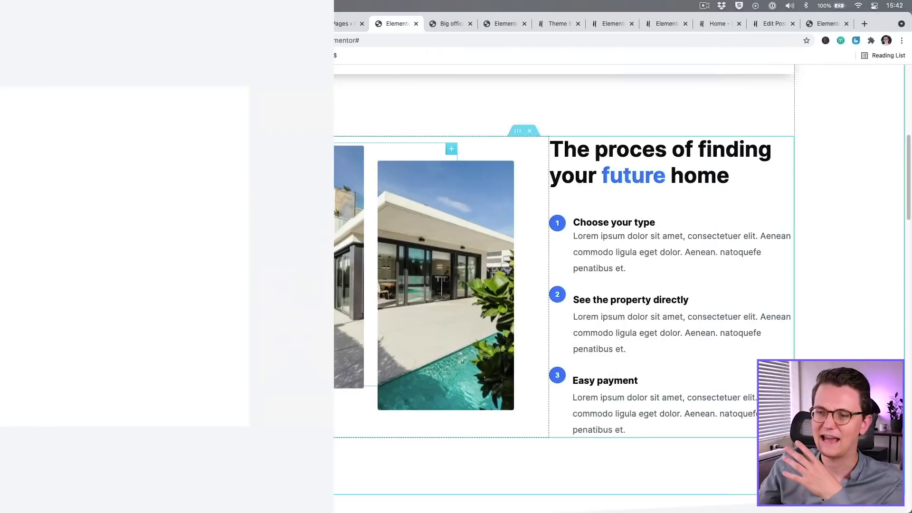
# - Select the Apartments column in the property-type icon row to show its Edit Column layout settings
pyautogui.scroll(3, 244, 196)
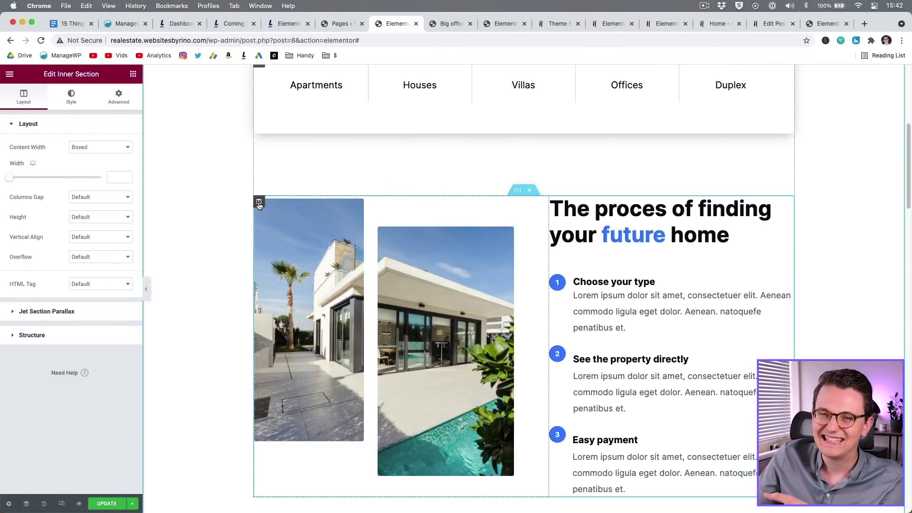
pyautogui.click(259, 204)
pyautogui.scroll(5, 666, 265)
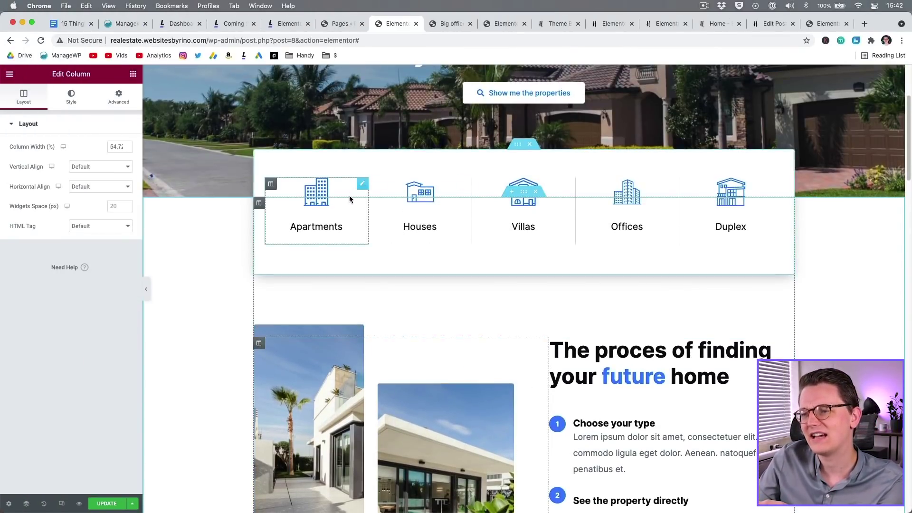
pyautogui.scroll(2, 315, 235)
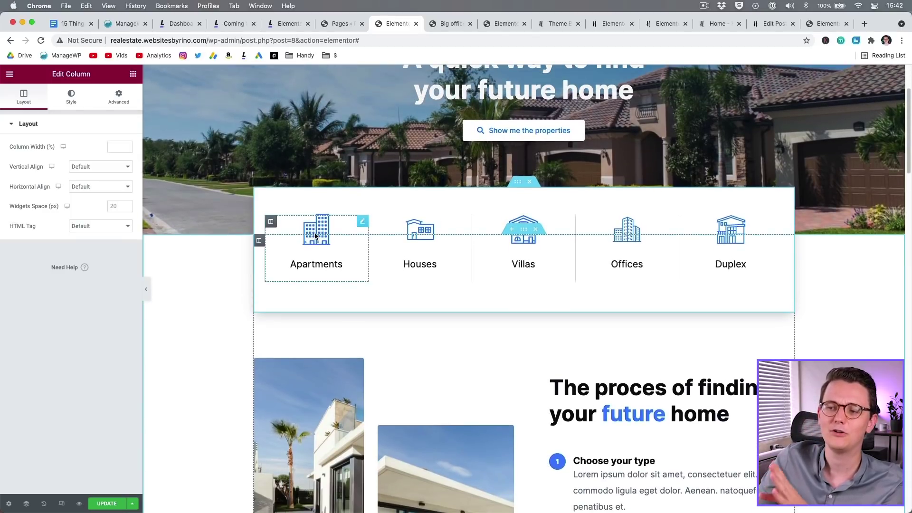